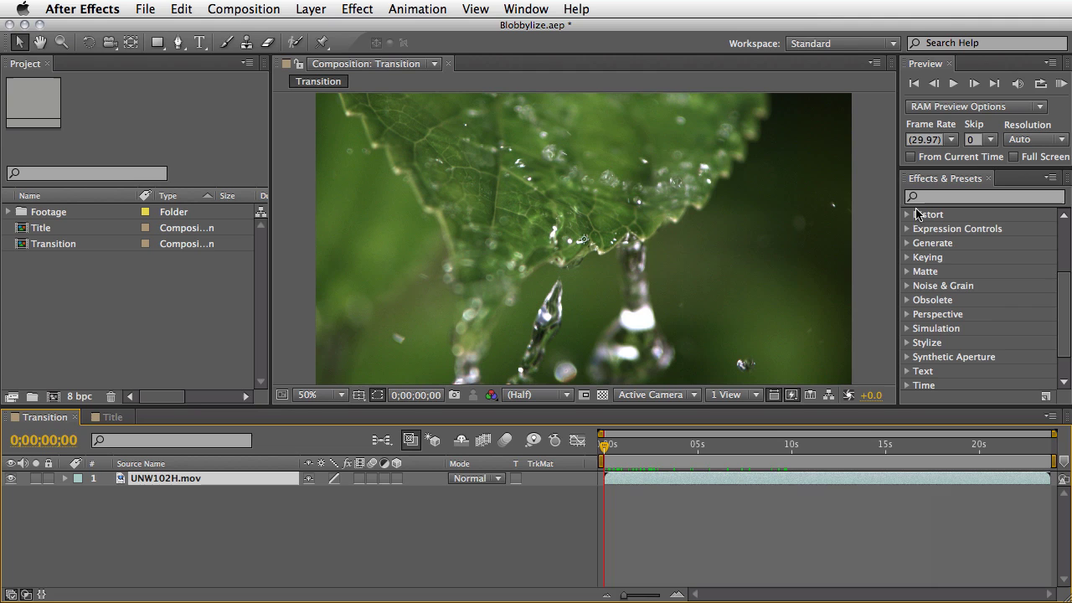
Apply CC Blobbylize from Distort to the UNW102H.mov layer and preview the glossy green blobs.
{"action": "left_click", "coordinate": [908, 215]}
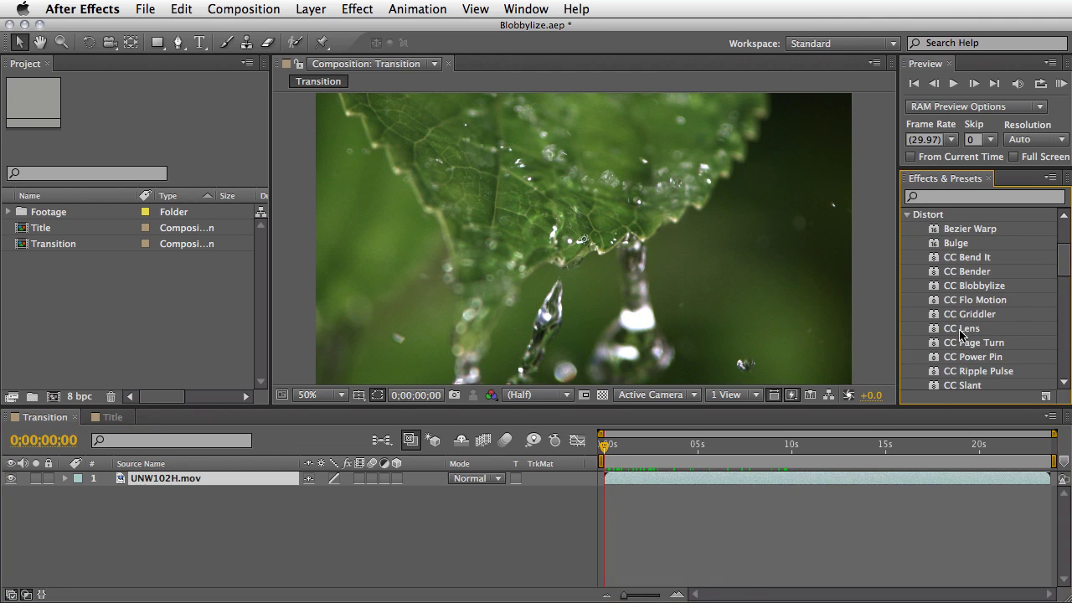
{"action": "left_click", "coordinate": [978, 288]}
{"action": "left_click_drag", "start_coordinate": [979, 288], "coordinate": [790, 484]}
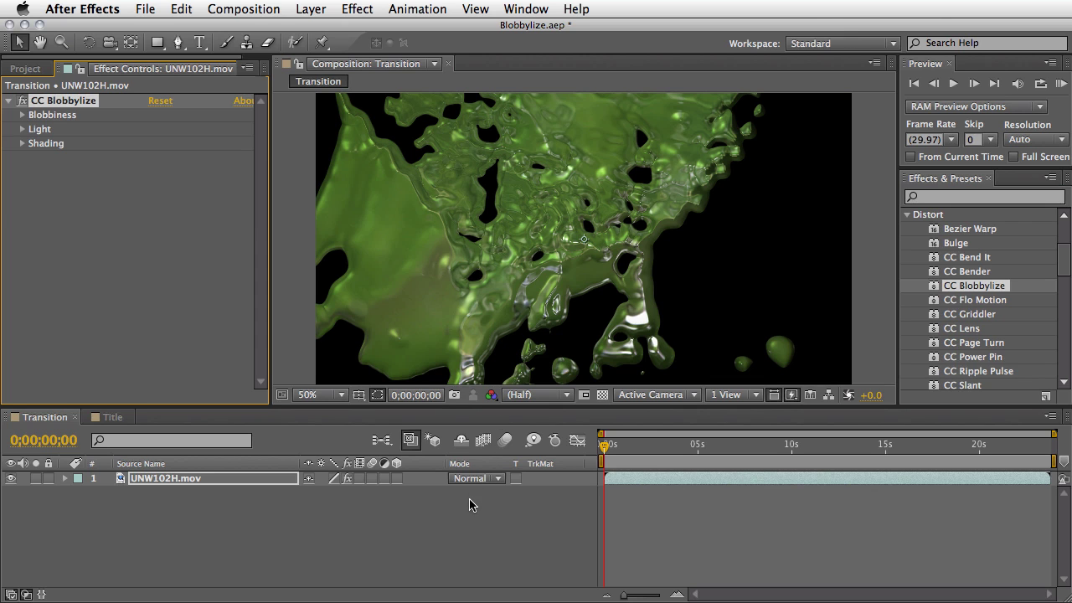
{"action": "key", "text": "KP_0"}
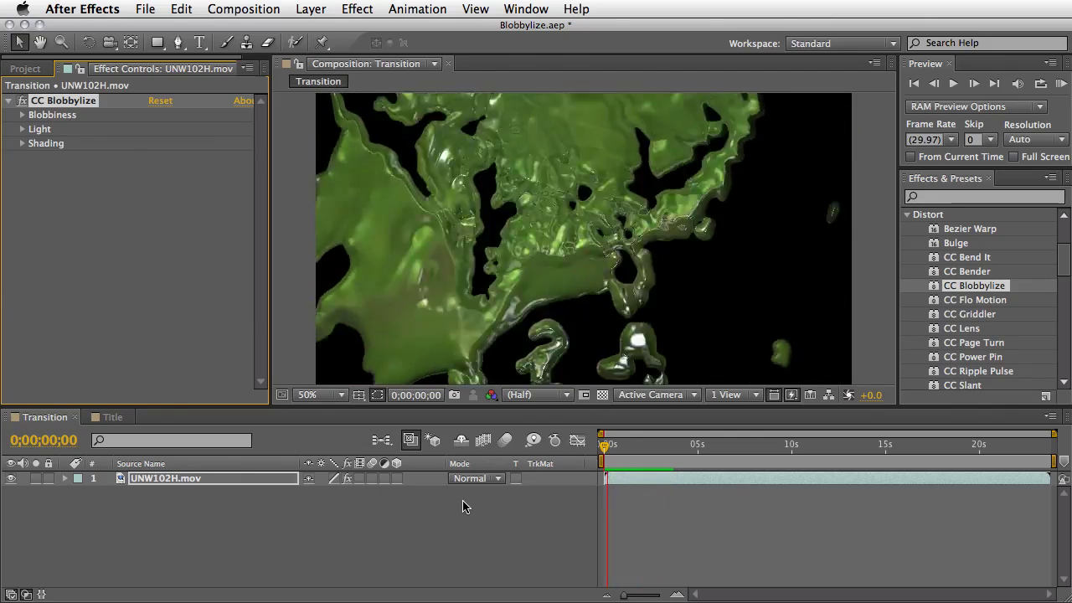
{"action": "key", "text": "space"}
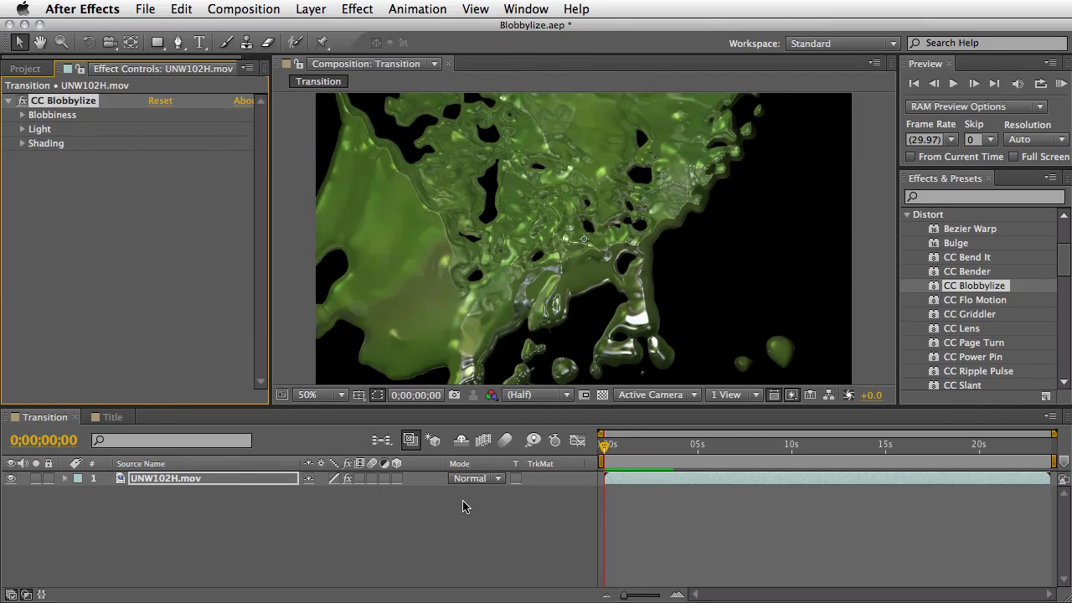
Expand CC Blobbylize's Blobbiness, Light and Shading groups, then collapse Shading and Light again.
{"action": "left_click", "coordinate": [22, 116]}
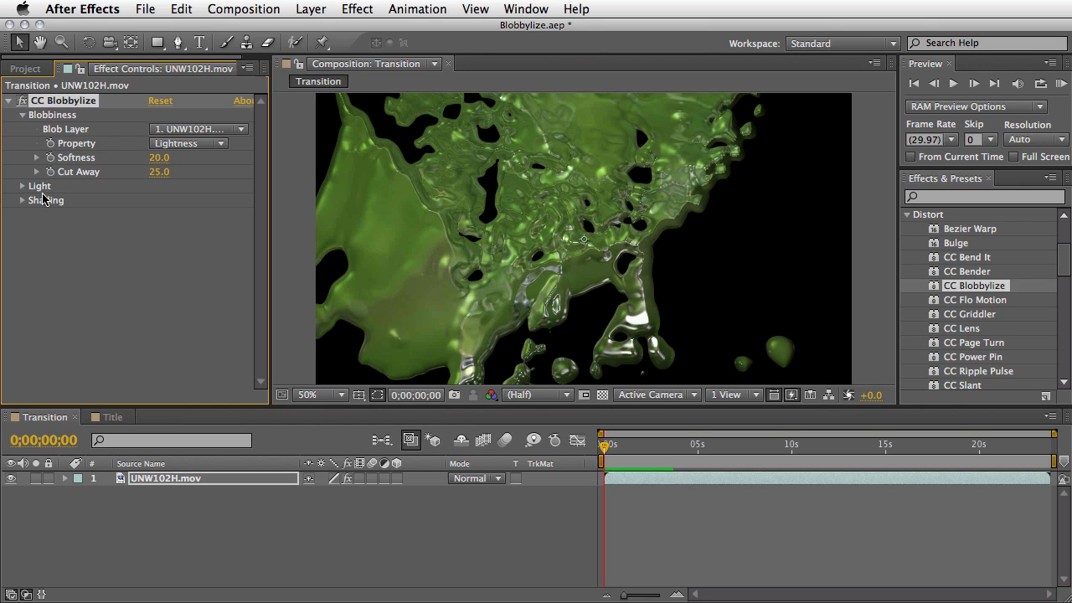
{"action": "left_click", "coordinate": [23, 186]}
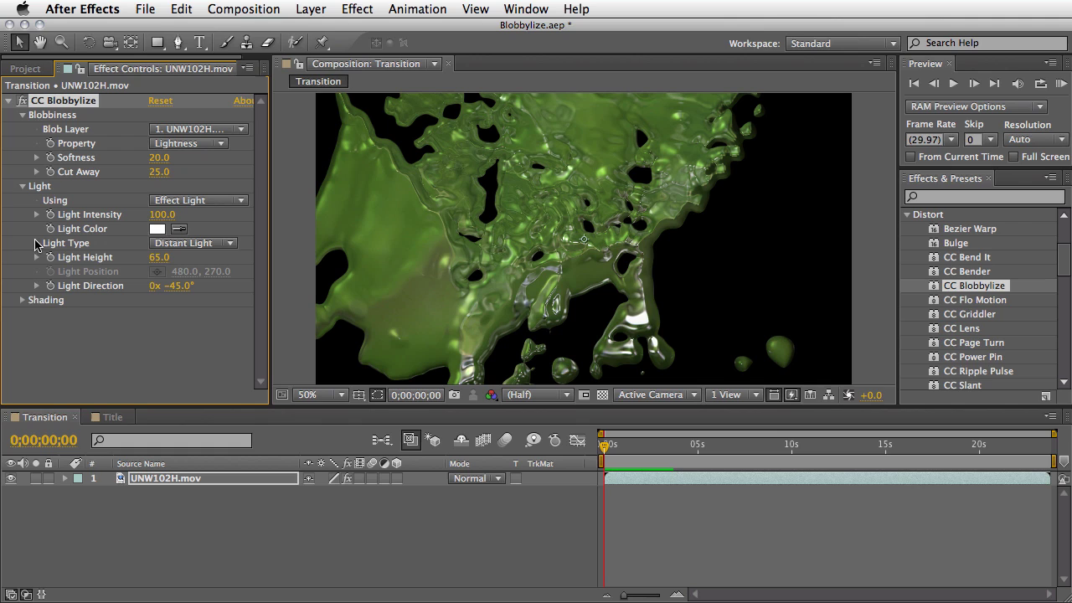
{"action": "left_click", "coordinate": [23, 300]}
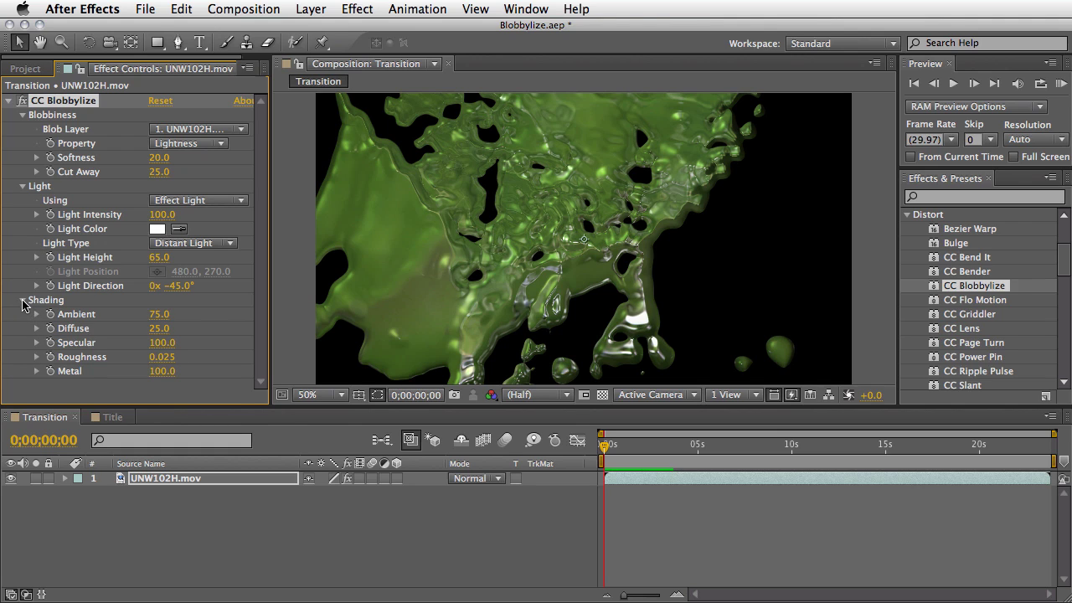
{"action": "left_click", "coordinate": [22, 300]}
{"action": "left_click", "coordinate": [23, 188]}
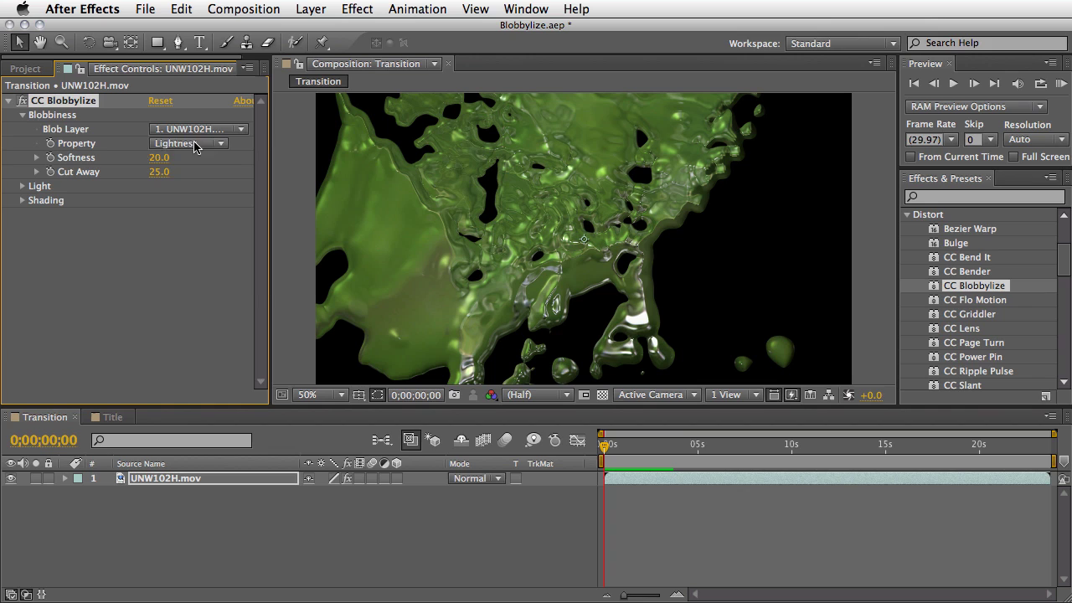
Try Red, Green and Blue as the Blobbiness Property, keeping Blue.
{"action": "left_click", "coordinate": [220, 148]}
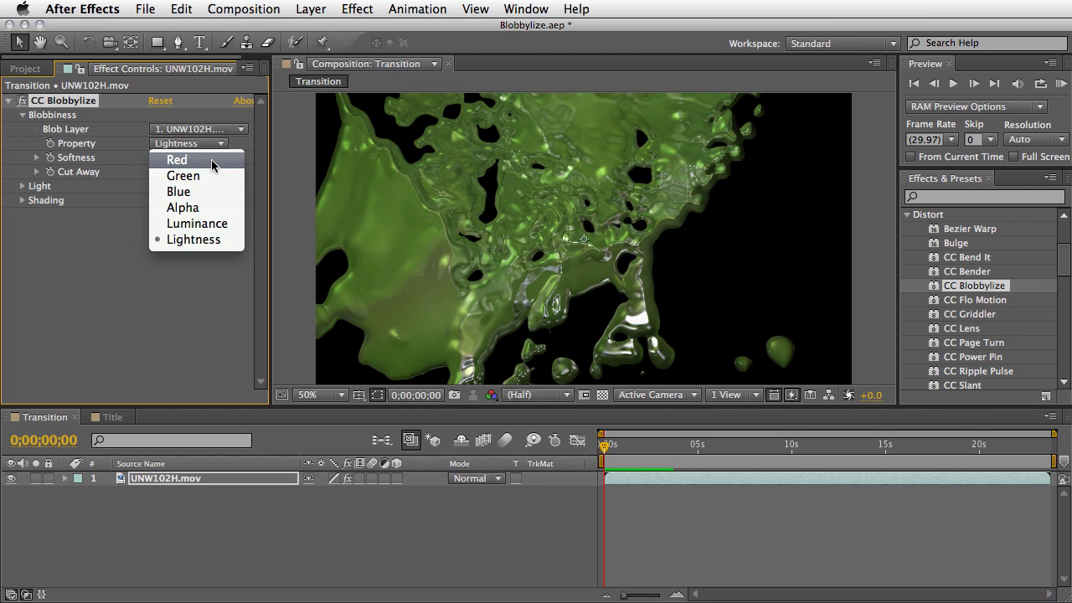
{"action": "left_click", "coordinate": [212, 160]}
{"action": "left_click", "coordinate": [209, 144]}
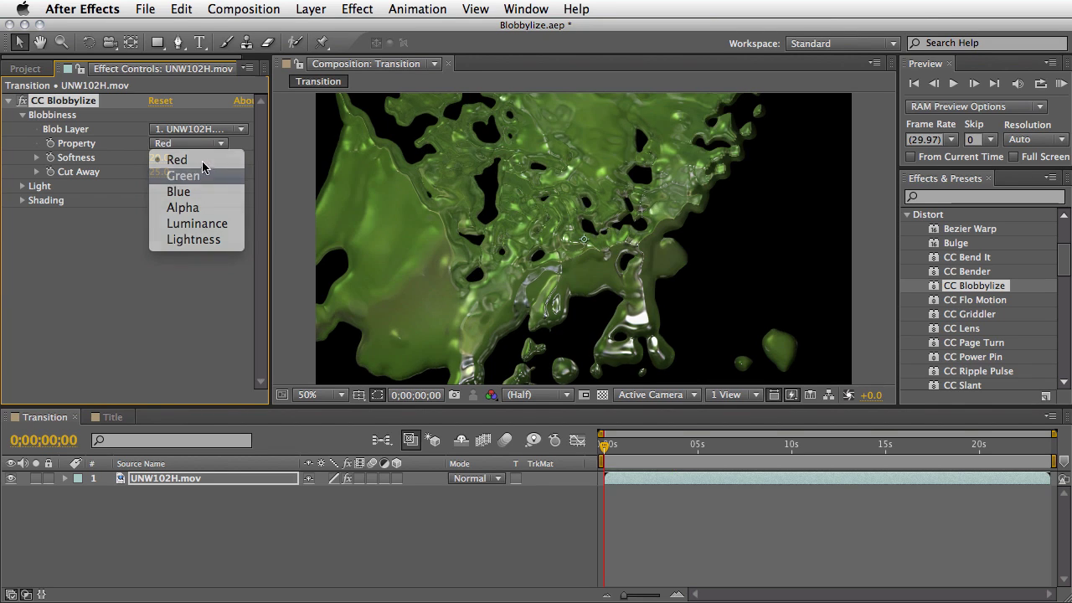
{"action": "left_click", "coordinate": [210, 175]}
{"action": "left_click", "coordinate": [204, 151]}
{"action": "left_click", "coordinate": [210, 192]}
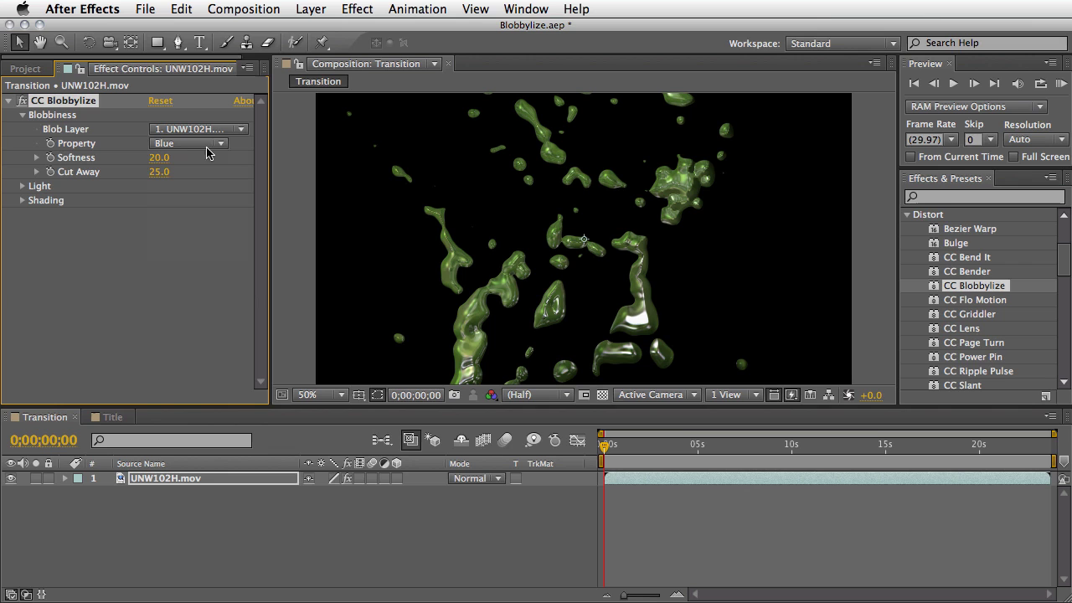
{"action": "left_click", "coordinate": [204, 149]}
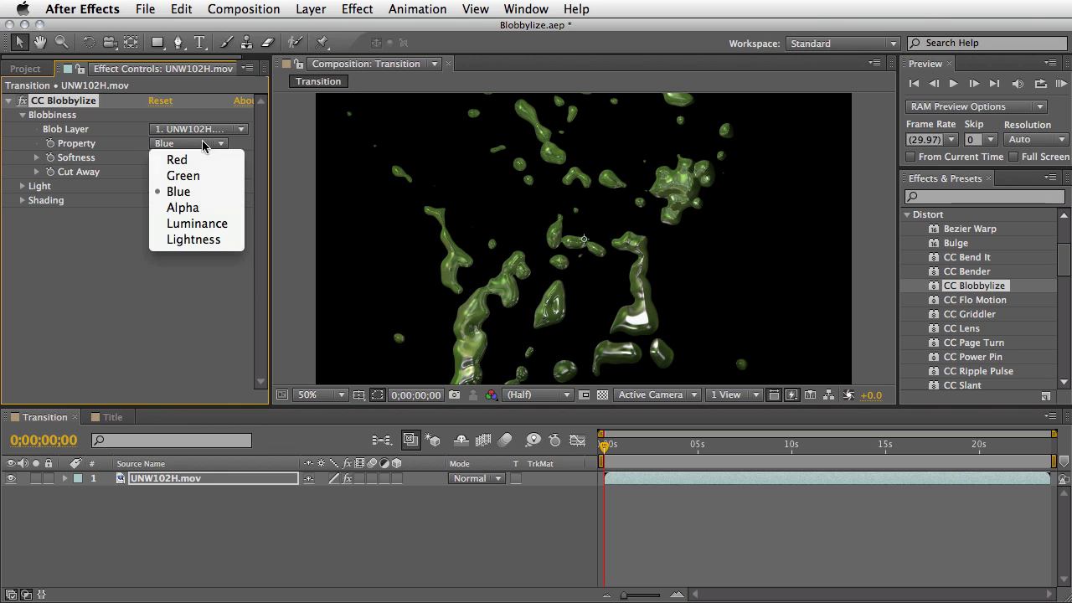
{"action": "left_click", "coordinate": [201, 192]}
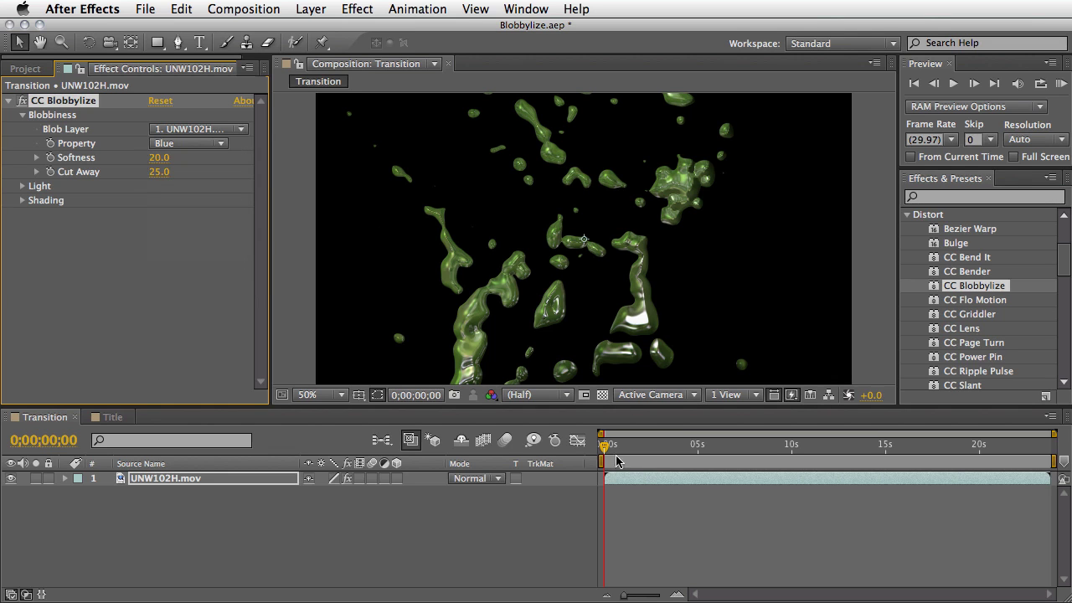
Preview the Blue-driven blobs, then switch the Property to Lightness and finally Luminance.
{"action": "left_click_drag", "start_coordinate": [604, 447], "coordinate": [560, 457]}
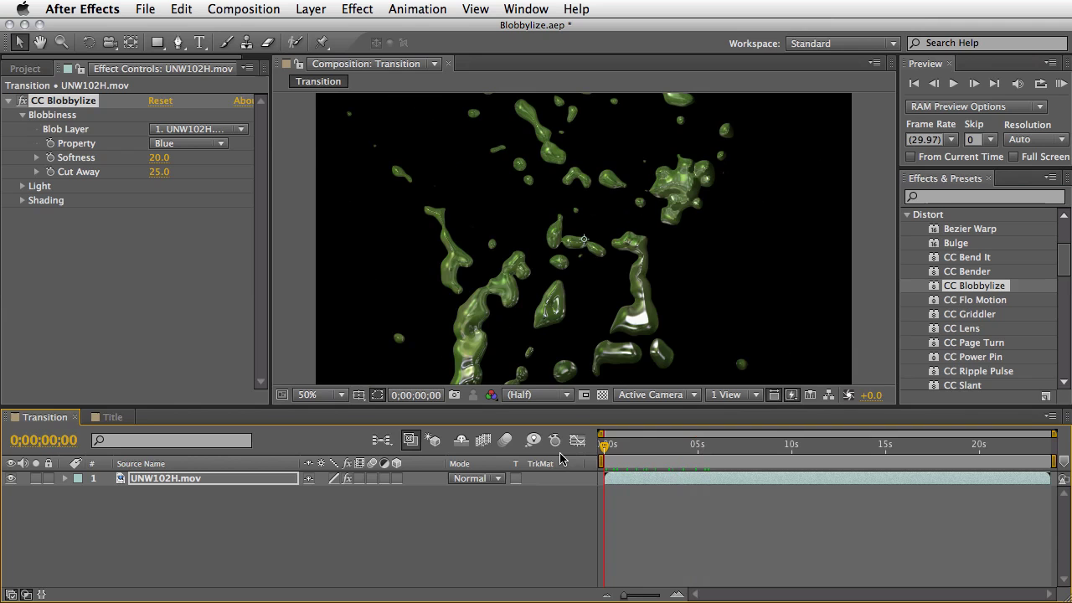
{"action": "key", "text": "space"}
{"action": "left_click", "coordinate": [201, 148]}
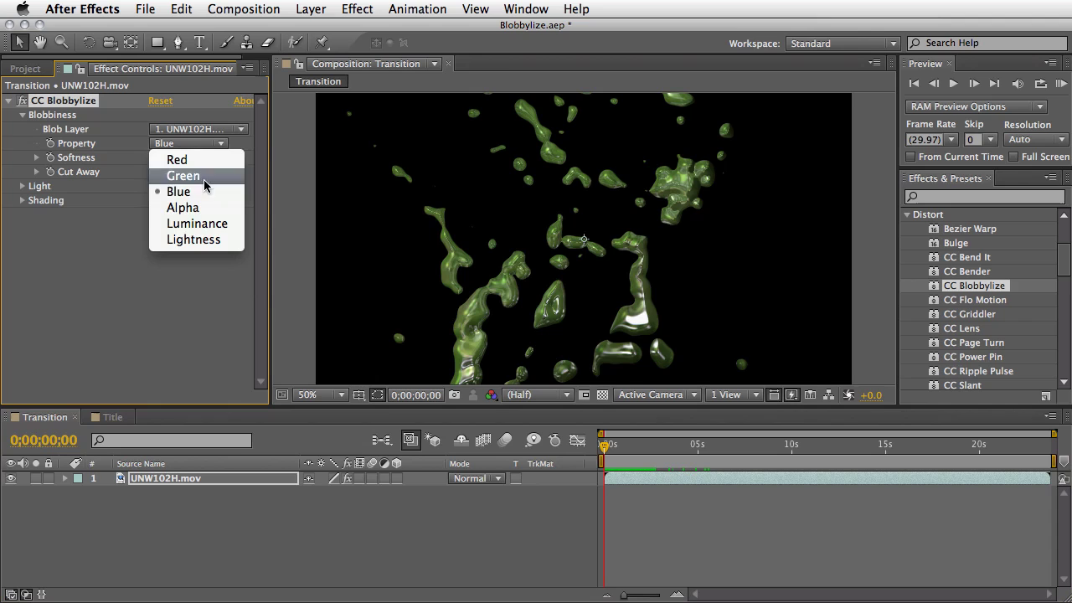
{"action": "left_click", "coordinate": [205, 241]}
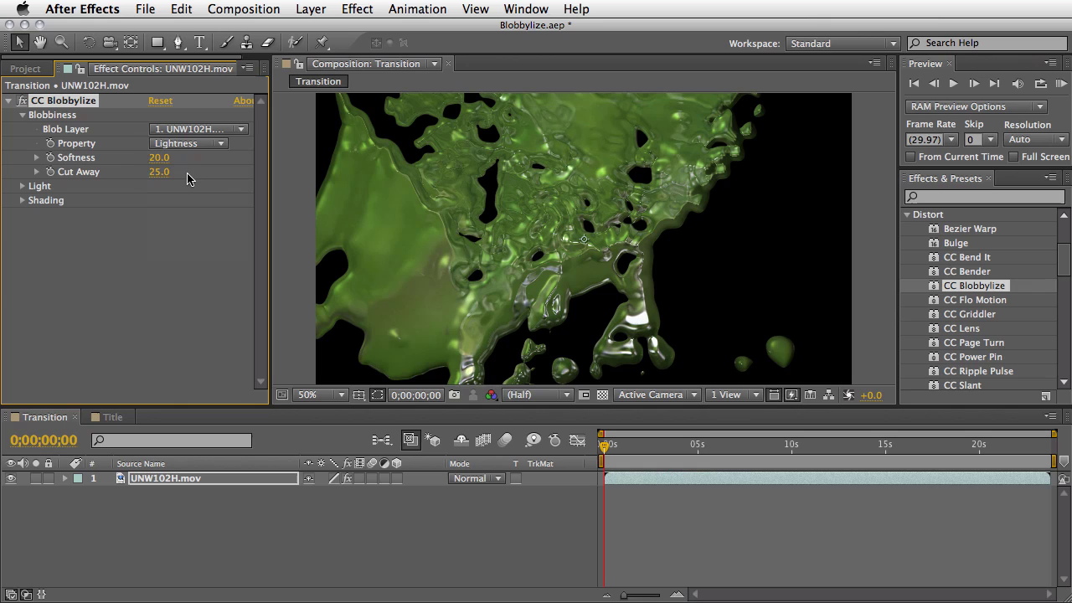
{"action": "left_click", "coordinate": [194, 147]}
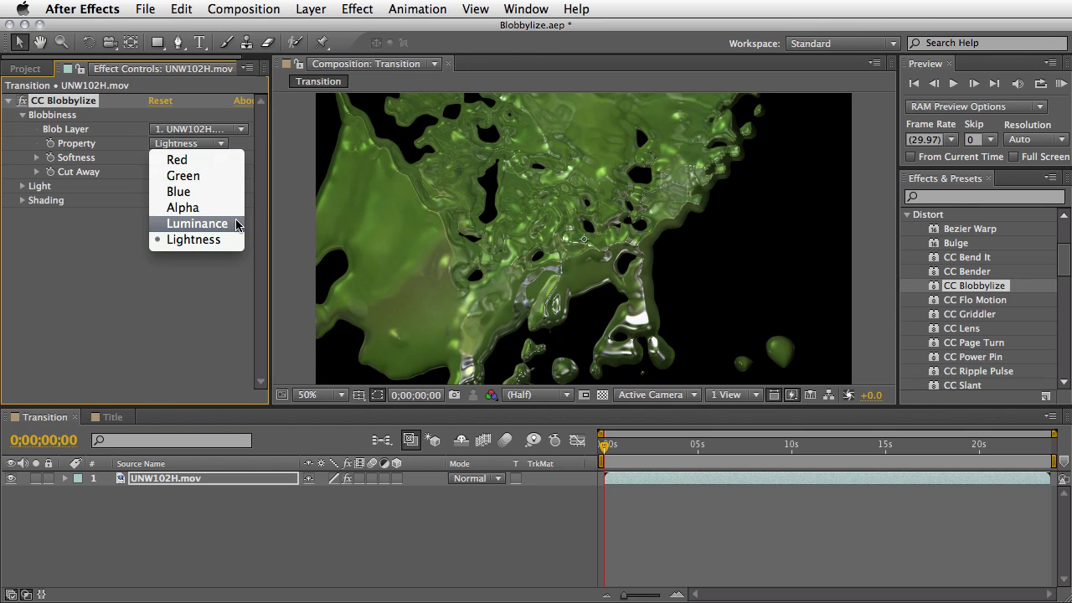
{"action": "left_click", "coordinate": [237, 223]}
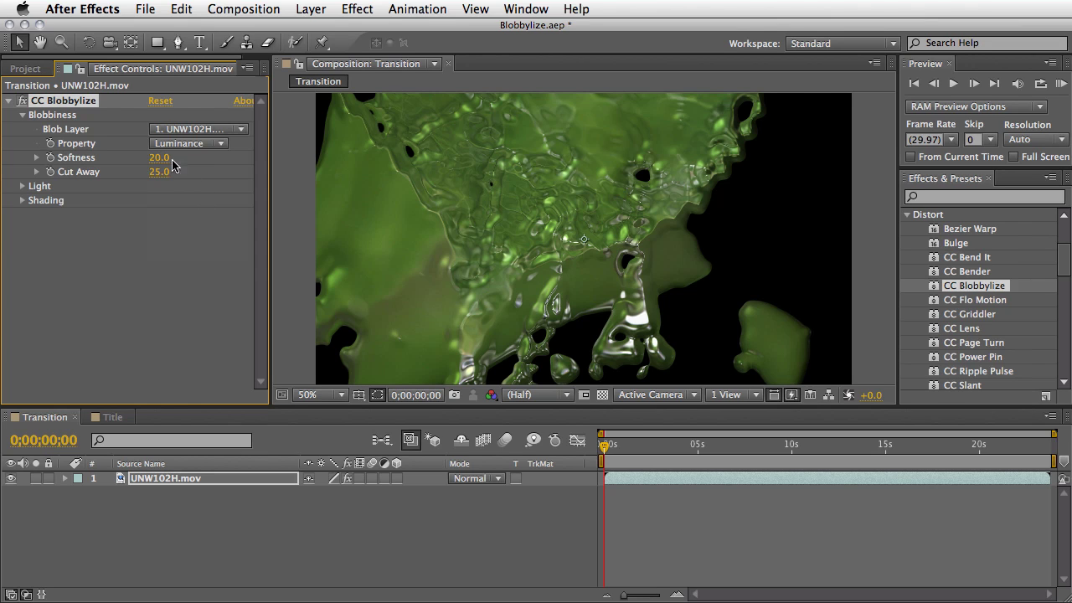
Scrub Softness to 22.9 and raise Cut Away to about 97, nearly blanking the image.
{"action": "left_click_drag", "start_coordinate": [159, 158], "coordinate": [195, 166]}
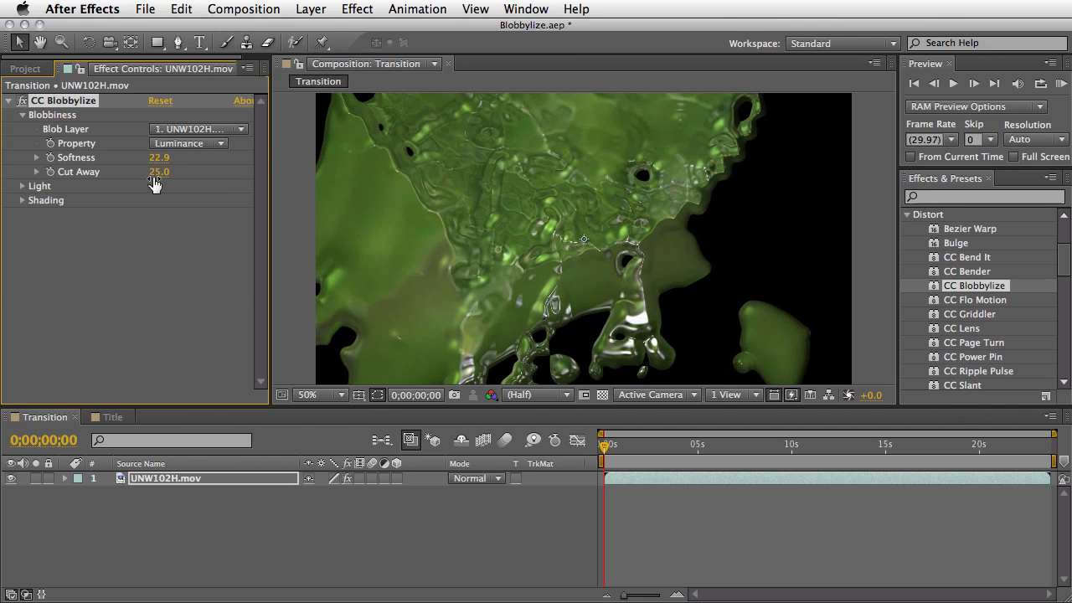
{"action": "mouse_move", "coordinate": [158, 171]}
{"action": "left_mouse_down"}
{"action": "mouse_move", "coordinate": [180, 172]}
{"action": "mouse_move", "coordinate": [144, 179]}
{"action": "mouse_move", "coordinate": [234, 178]}
{"action": "mouse_move", "coordinate": [162, 185]}
{"action": "mouse_move", "coordinate": [223, 179]}
{"action": "mouse_move", "coordinate": [160, 171]}
{"action": "mouse_move", "coordinate": [179, 173]}
{"action": "left_mouse_up"}
Keyframe Cut Away at 100 on the first frame and 0 at 0;00;03;29.
{"action": "left_click", "coordinate": [50, 171]}
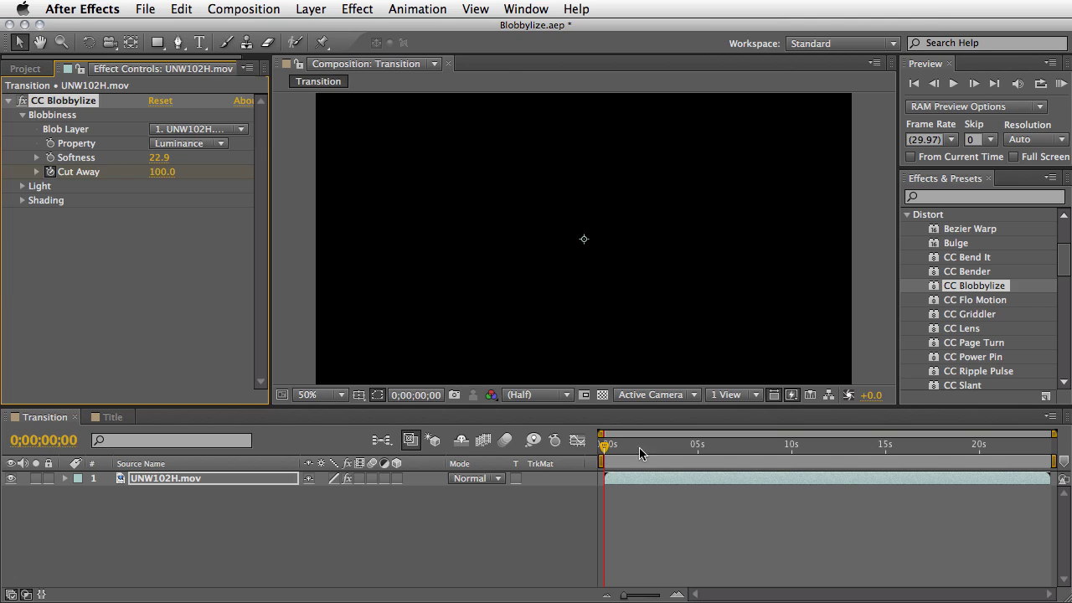
{"action": "left_click_drag", "start_coordinate": [614, 452], "coordinate": [681, 462]}
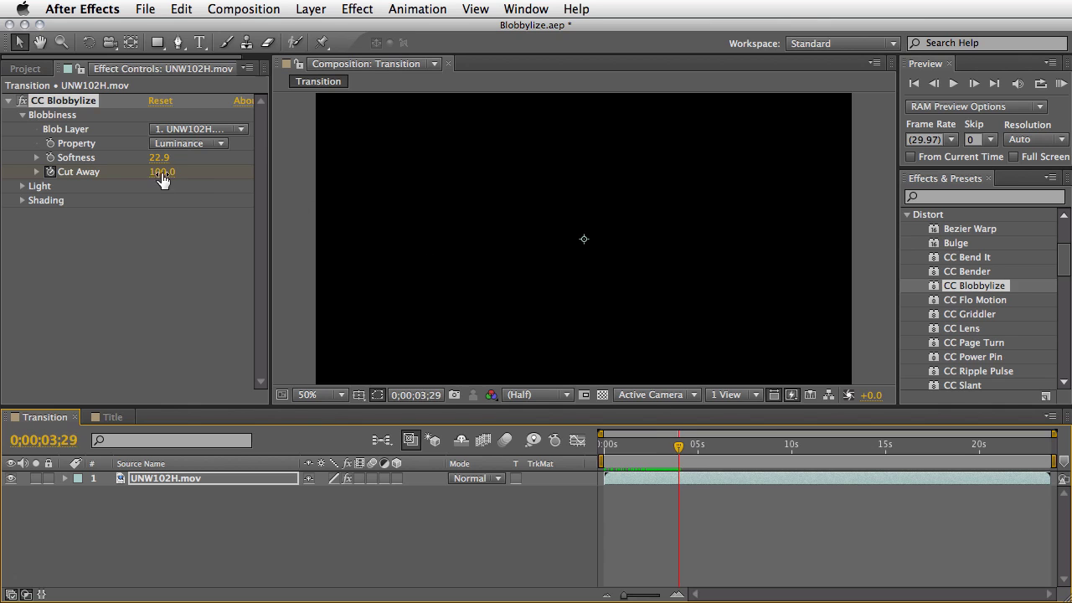
{"action": "left_click_drag", "start_coordinate": [162, 180], "coordinate": [61, 177]}
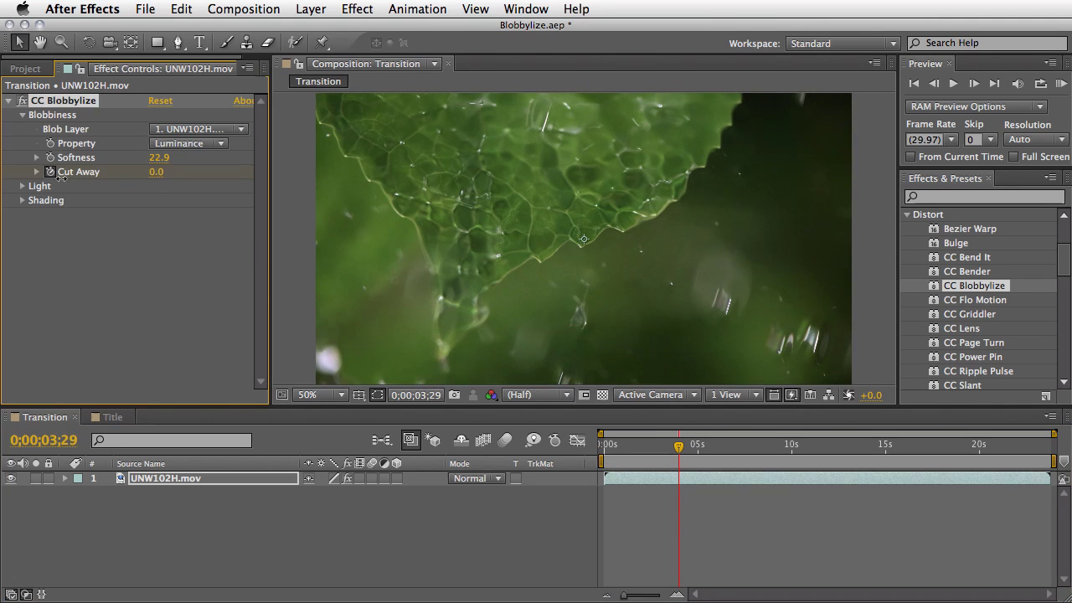
{"action": "left_click_drag", "start_coordinate": [675, 447], "coordinate": [535, 439]}
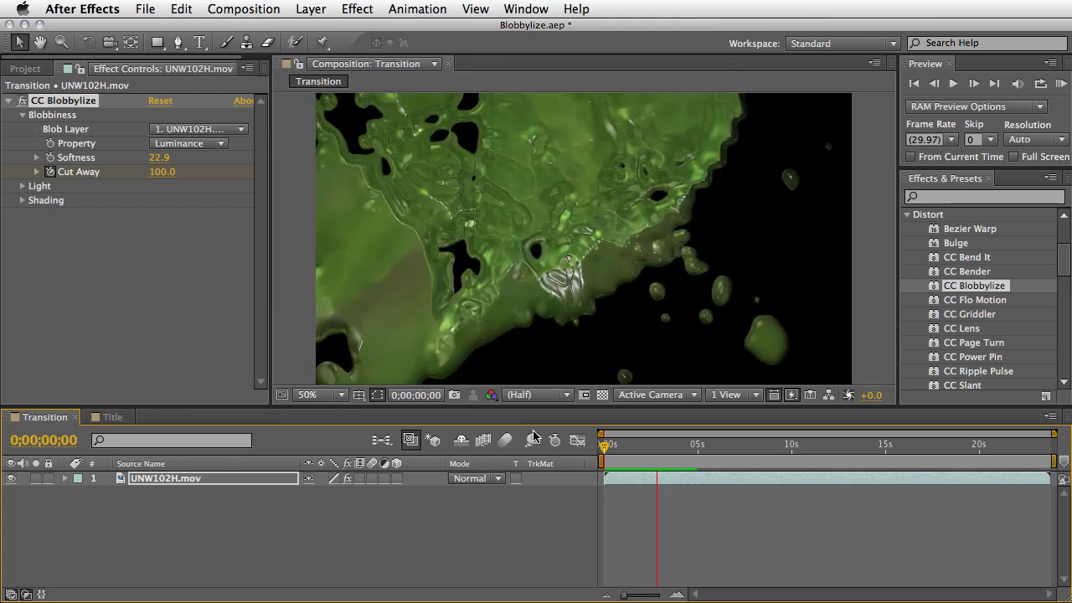
Stop the preview and reveal the Cut Away keyframes with U, scrubbing into the transition.
{"action": "key", "text": "space"}
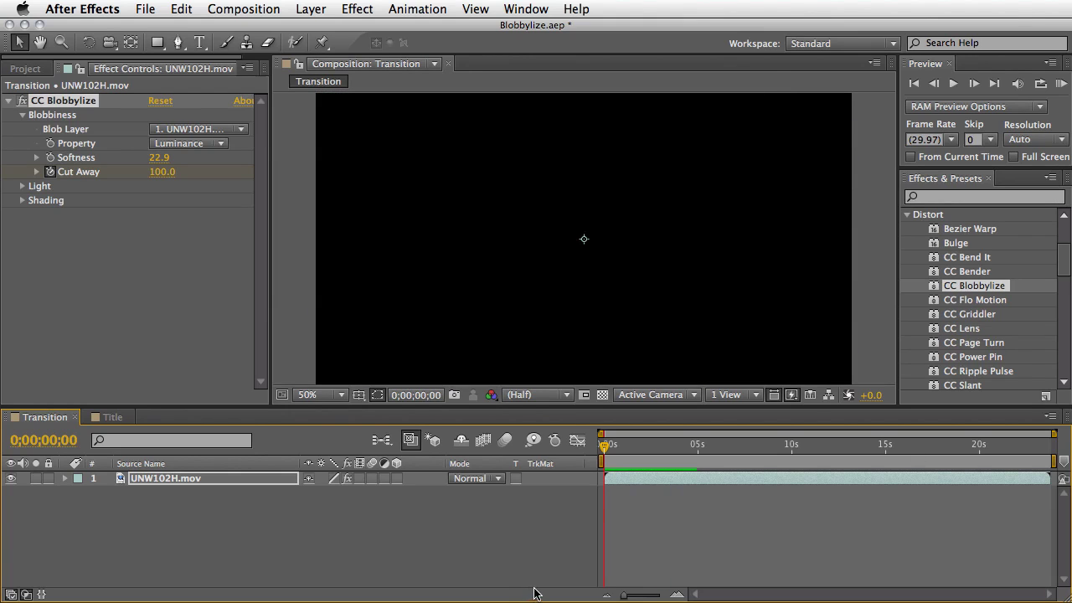
{"action": "key", "text": "u"}
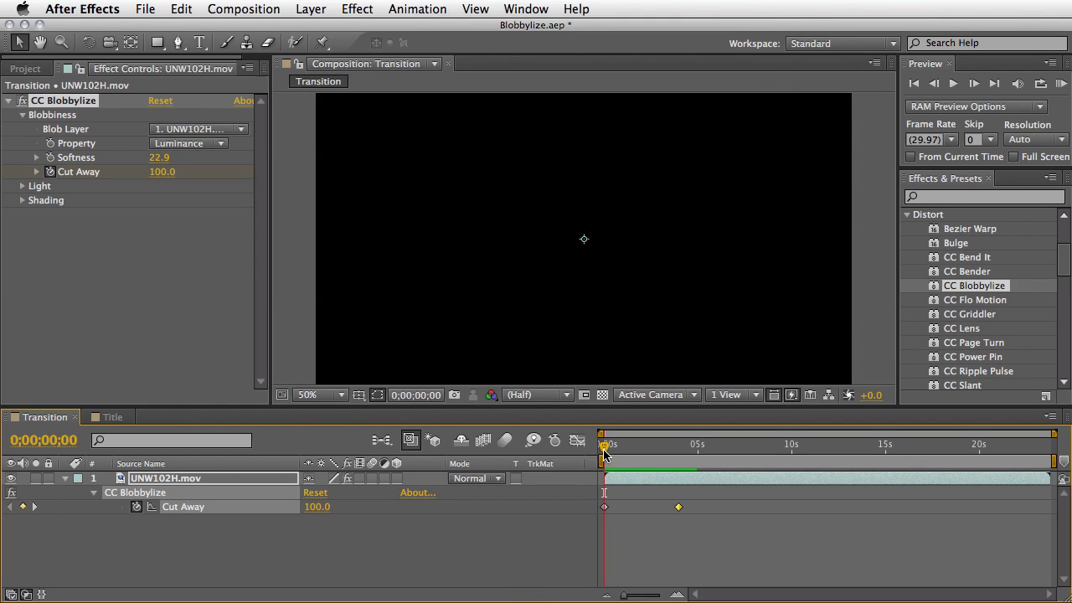
{"action": "left_click_drag", "start_coordinate": [604, 446], "coordinate": [663, 467]}
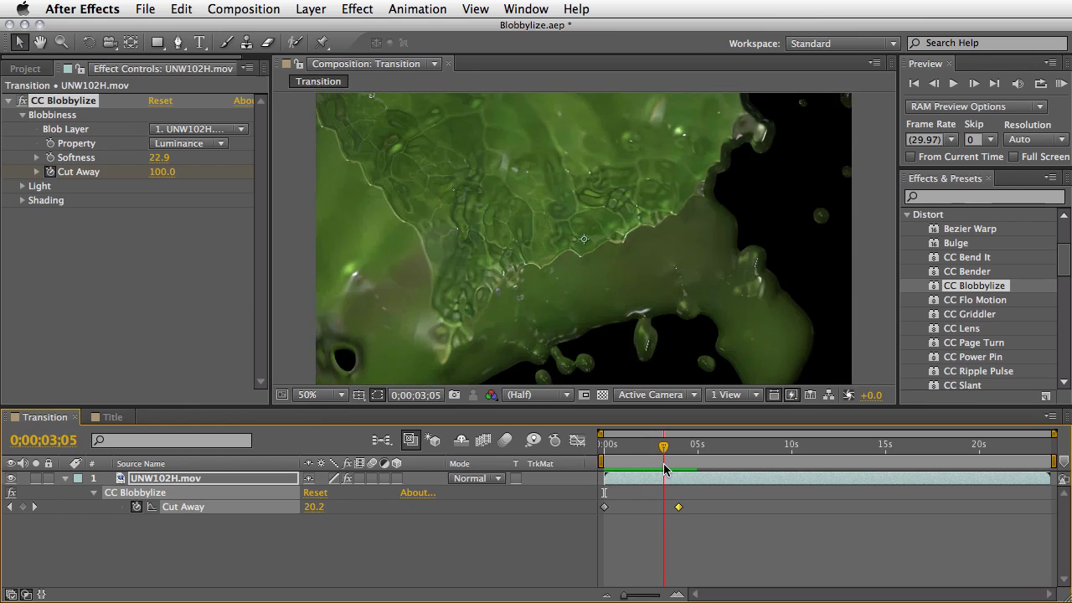
Experiment with Softness, undo, then raise Softness to 53.5 past the transition's end.
{"action": "left_click", "coordinate": [160, 158]}
{"action": "left_click_drag", "start_coordinate": [159, 157], "coordinate": [125, 166]}
{"action": "key", "text": "super+z"}
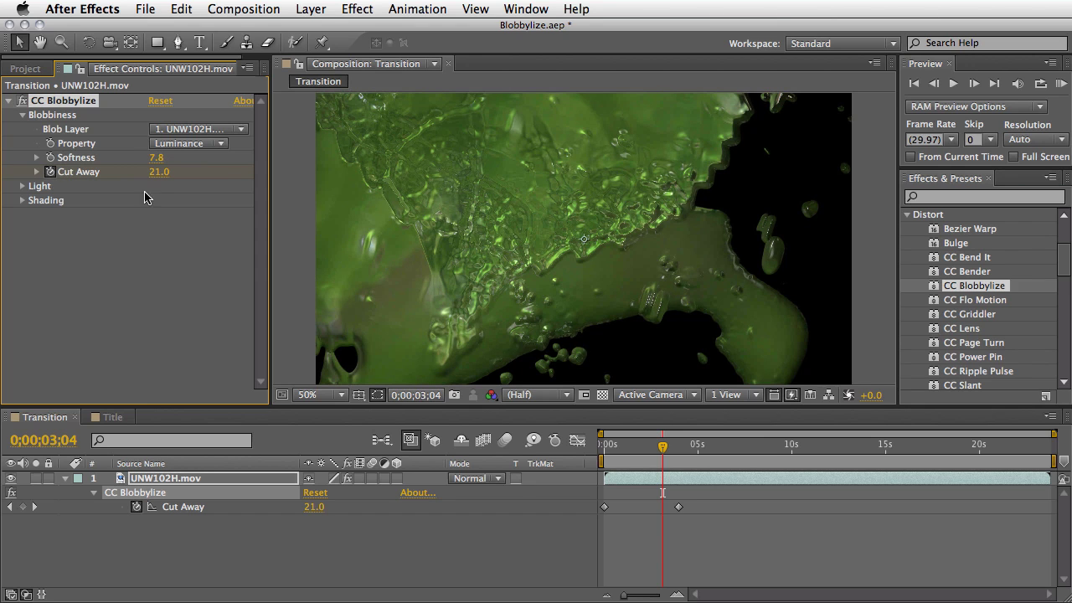
{"action": "left_click_drag", "start_coordinate": [678, 452], "coordinate": [726, 450]}
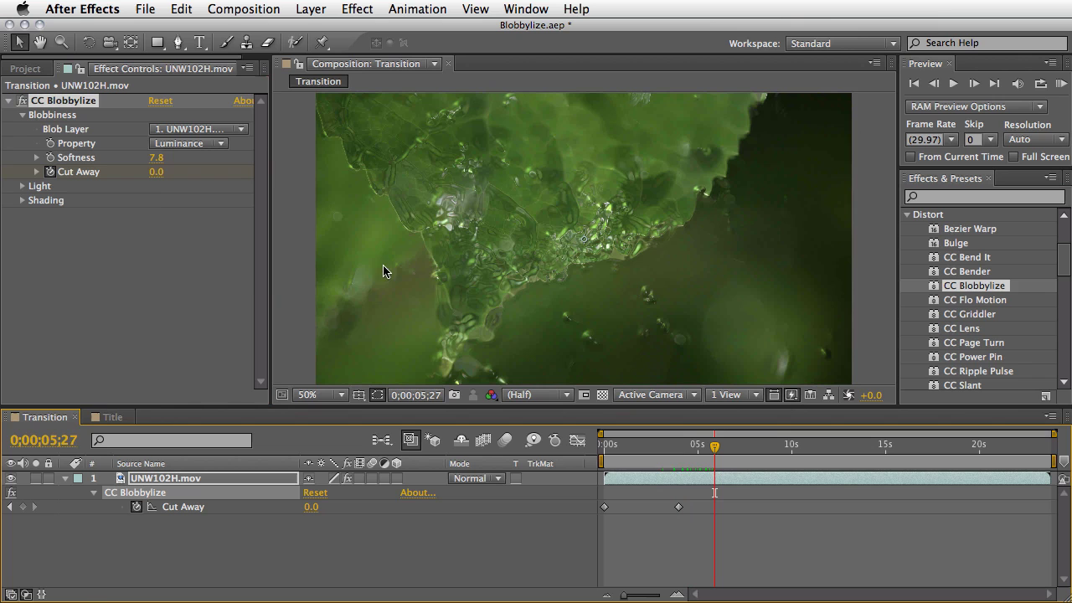
{"action": "left_click_drag", "start_coordinate": [155, 167], "coordinate": [772, 377]}
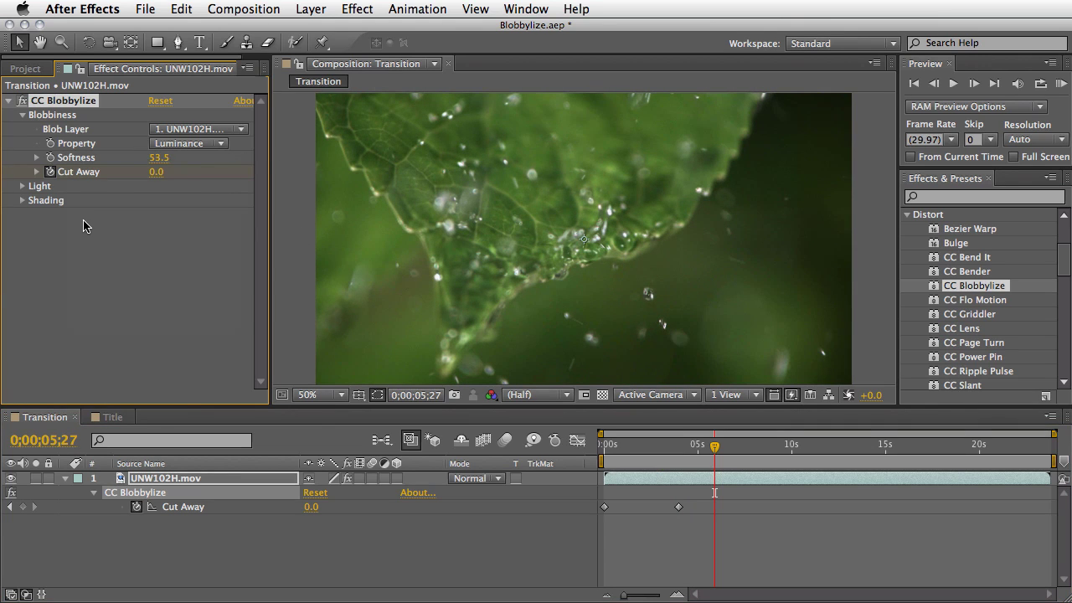
Open the Softness Edit Value dialog, showing 53.5 with slider range 1–50.
{"action": "right_click", "coordinate": [77, 159]}
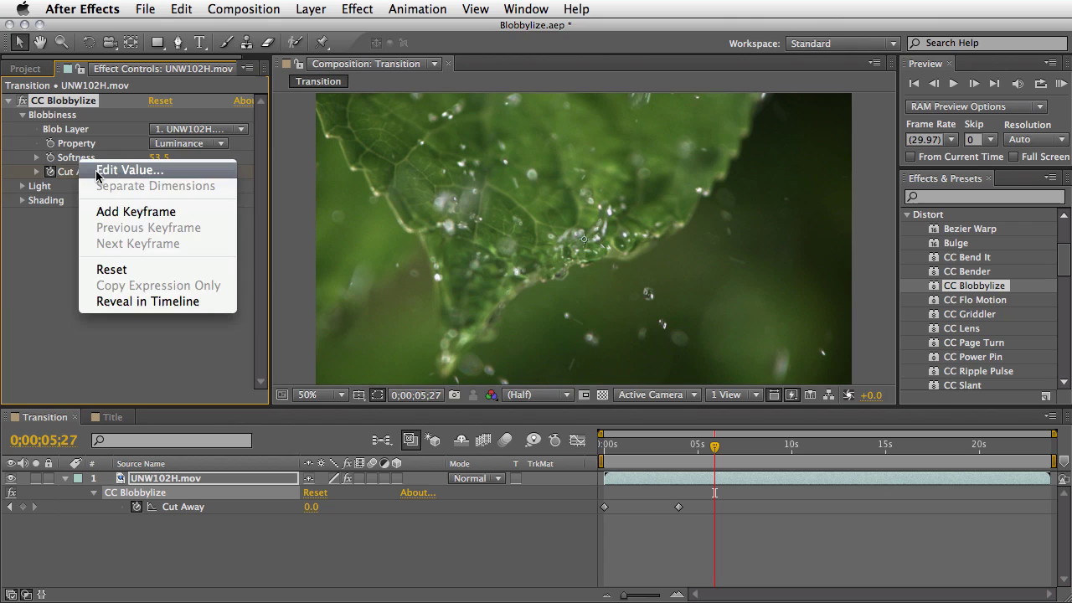
{"action": "left_click", "coordinate": [96, 171]}
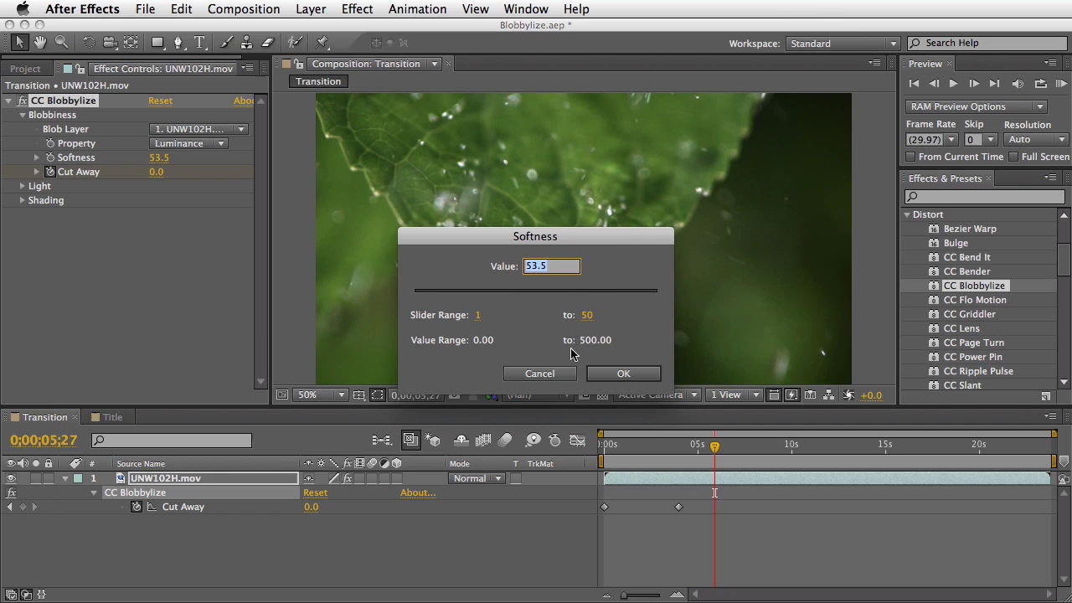
Raise blob Softness to 123.8 and preview the Cut Away transition from midway.
{"action": "left_click", "coordinate": [551, 375]}
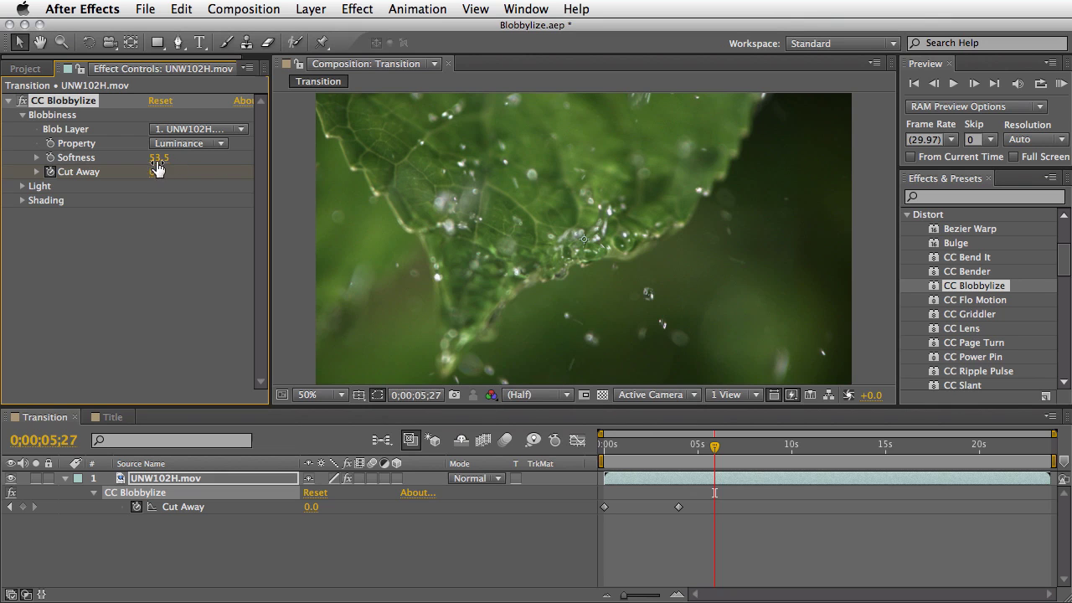
{"action": "mouse_move", "coordinate": [157, 168]}
{"action": "left_mouse_down"}
{"action": "mouse_move", "coordinate": [238, 158]}
{"action": "mouse_move", "coordinate": [136, 171]}
{"action": "mouse_move", "coordinate": [443, 161]}
{"action": "mouse_move", "coordinate": [149, 157]}
{"action": "left_mouse_up"}
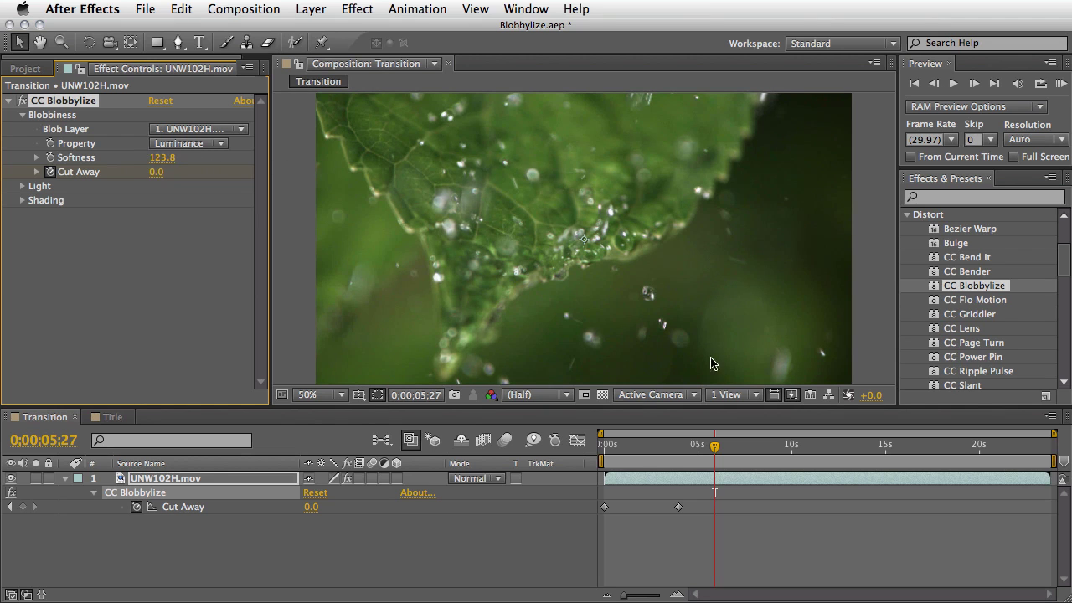
{"action": "left_click_drag", "start_coordinate": [646, 448], "coordinate": [584, 460]}
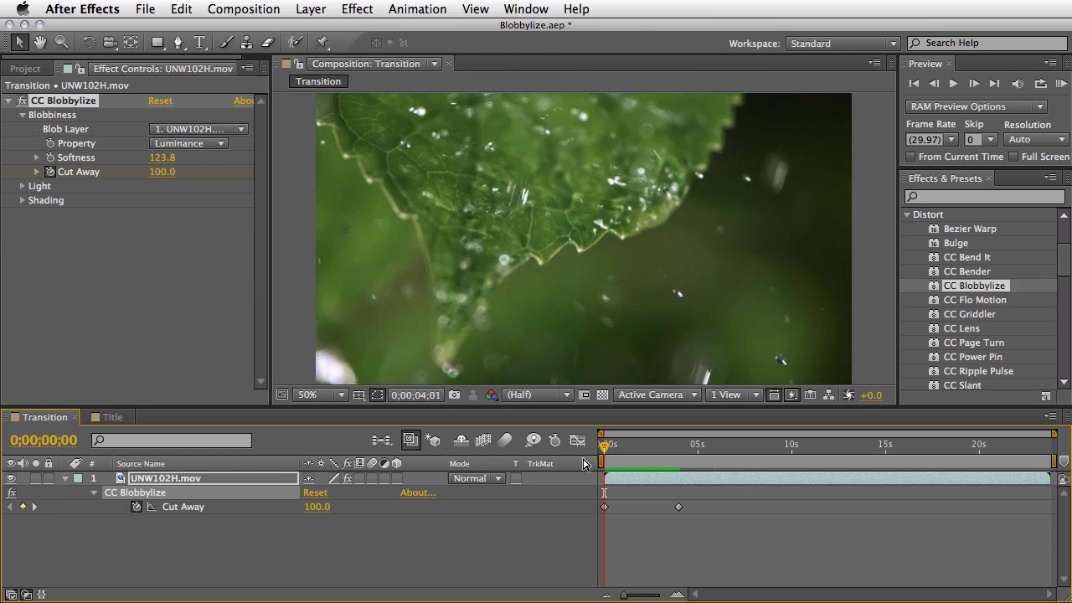
{"action": "key", "text": "space"}
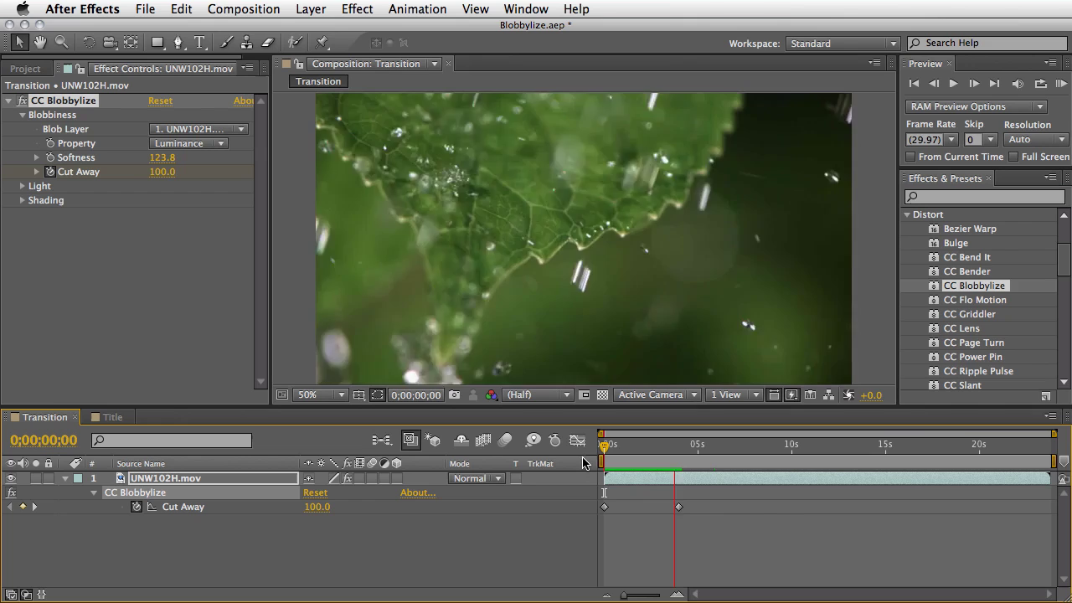
Enter 40 as the blob Softness value.
{"action": "left_click", "coordinate": [166, 158]}
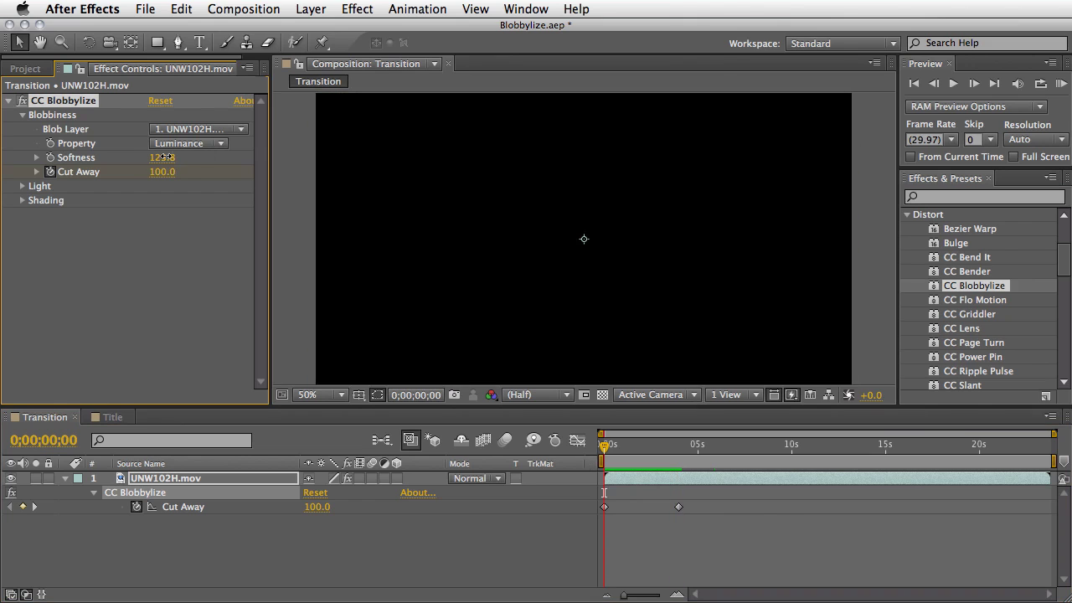
{"action": "type", "text": "40"}
{"action": "key", "text": "Return"}
Lower the starting Cut Away keyframe to 57 and preview the blob transition.
{"action": "mouse_move", "coordinate": [608, 450]}
{"action": "left_mouse_down"}
{"action": "mouse_move", "coordinate": [655, 460]}
{"action": "mouse_move", "coordinate": [604, 464]}
{"action": "left_mouse_up"}
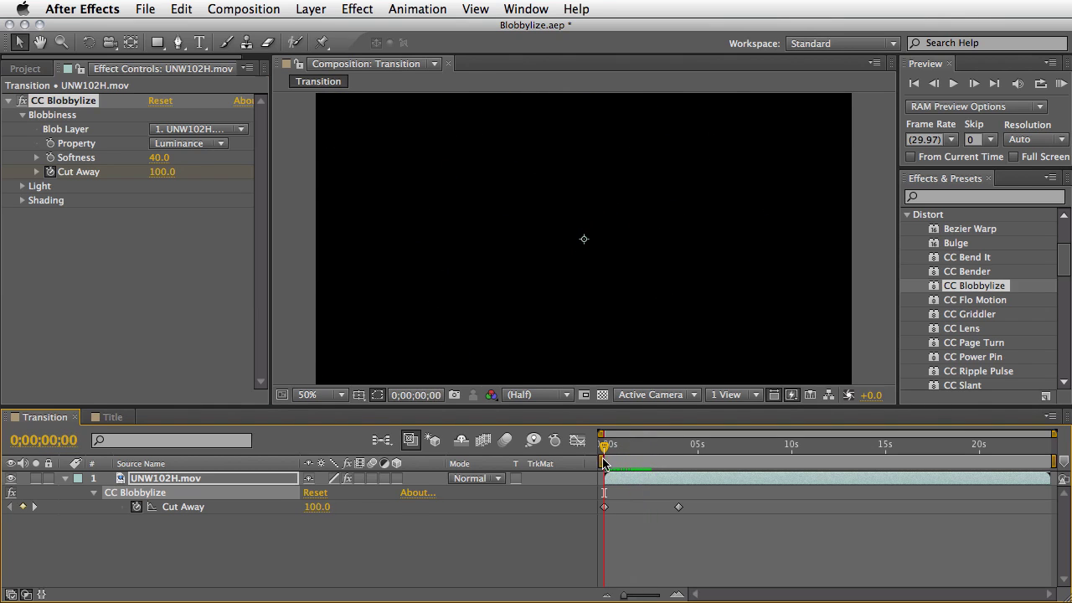
{"action": "left_click", "coordinate": [605, 507]}
{"action": "left_click_drag", "start_coordinate": [162, 171], "coordinate": [128, 178]}
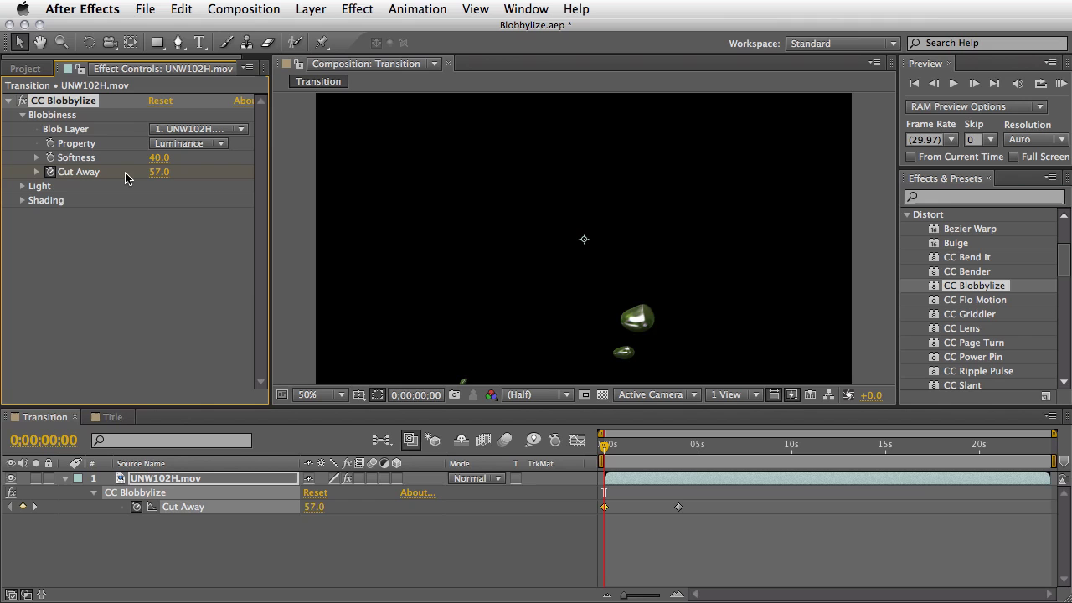
{"action": "key", "text": "space"}
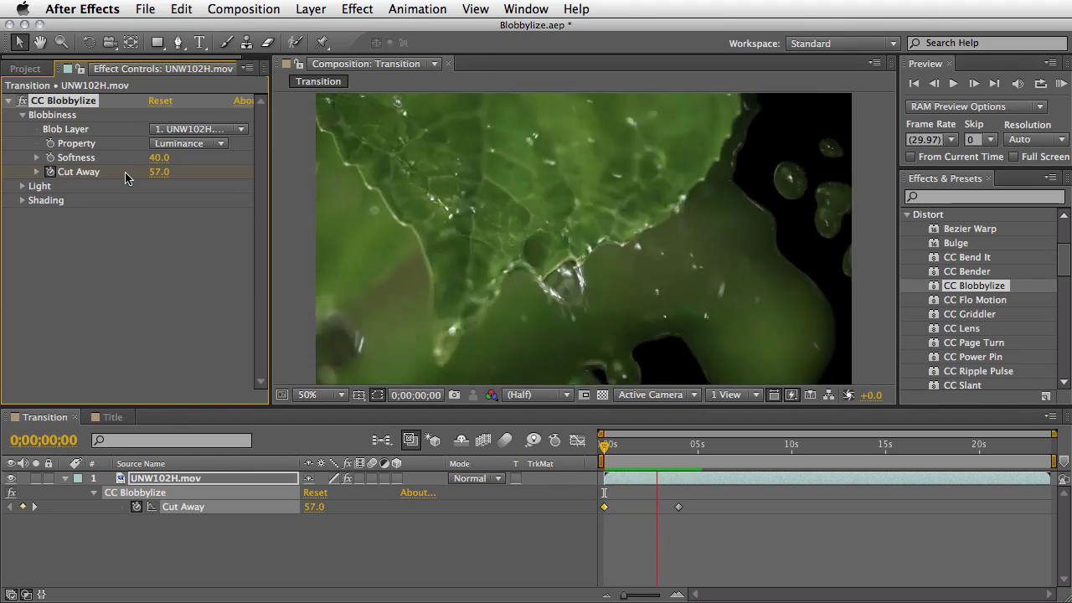
{"action": "left_click", "coordinate": [818, 464]}
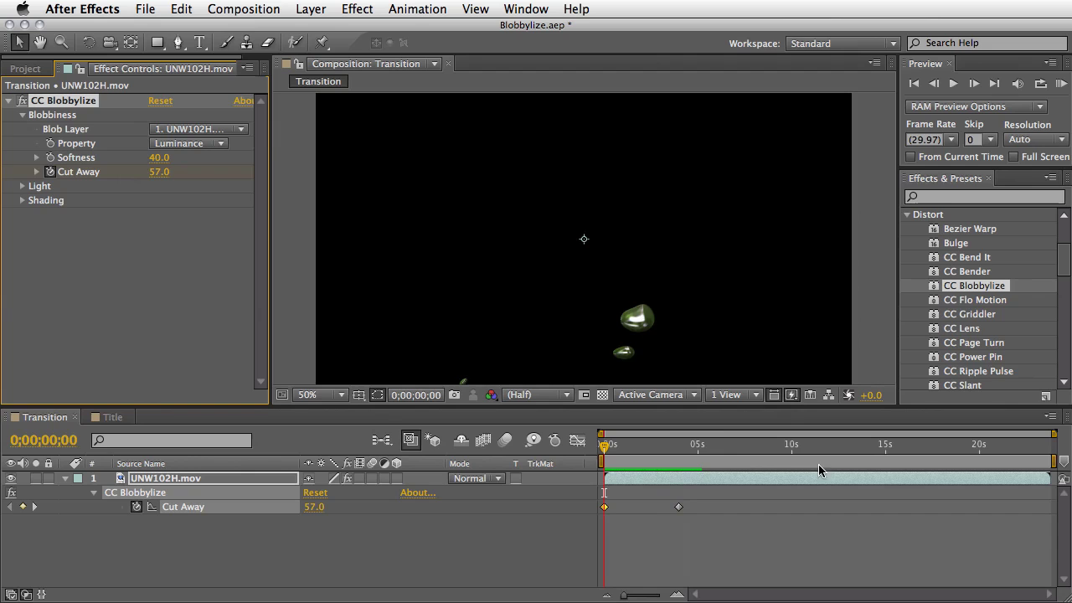
{"action": "mouse_move", "coordinate": [672, 451]}
{"action": "left_mouse_down"}
{"action": "mouse_move", "coordinate": [695, 450]}
{"action": "mouse_move", "coordinate": [679, 451]}
{"action": "left_mouse_up"}
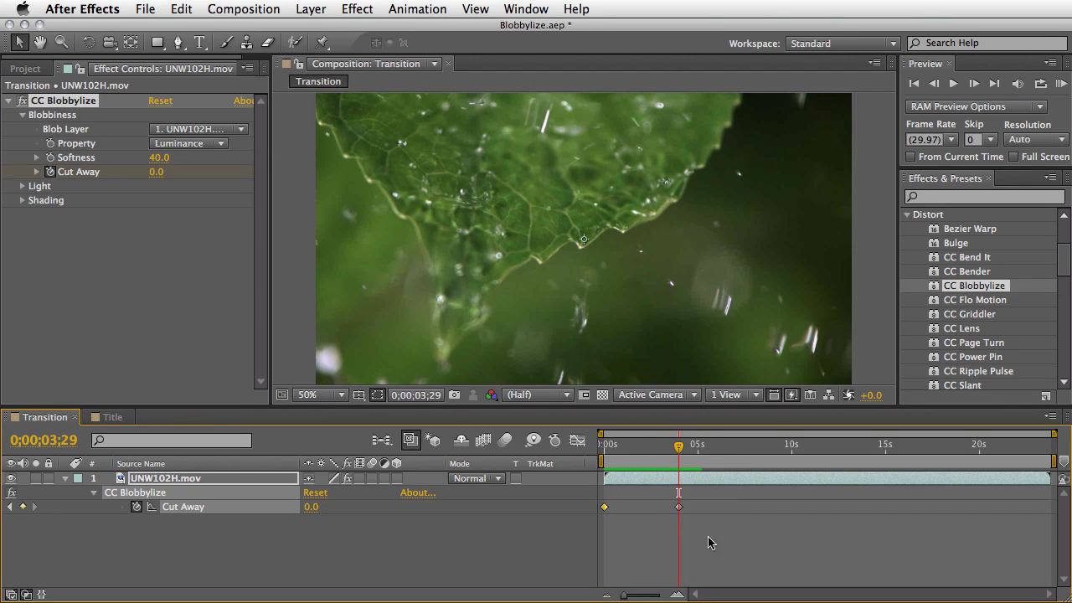
{"action": "left_click", "coordinate": [21, 104]}
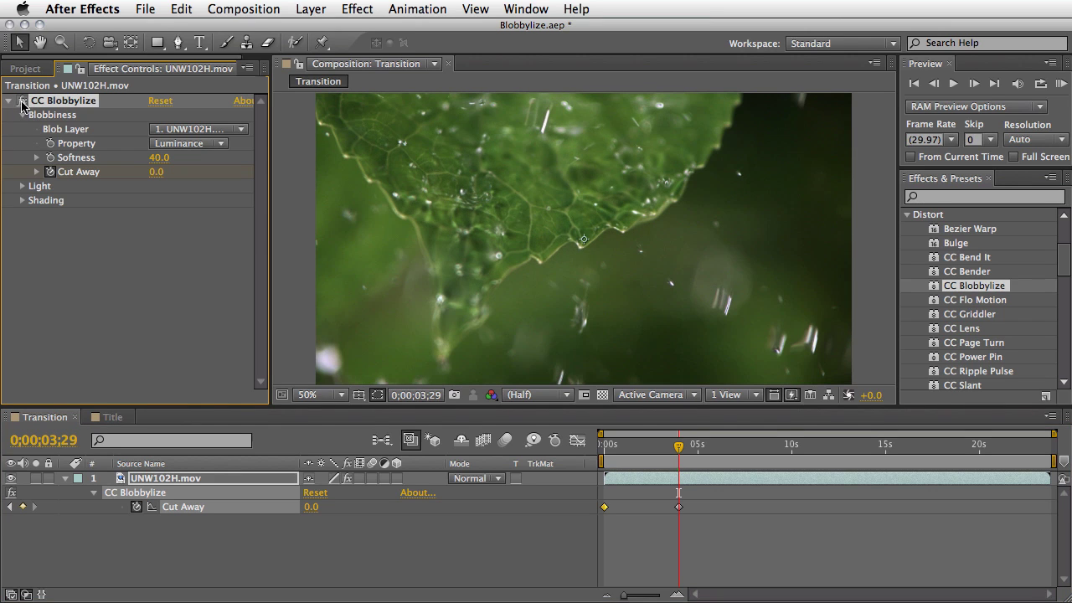
{"action": "left_click", "coordinate": [21, 104]}
{"action": "left_click", "coordinate": [21, 104]}
Search 'cc co' and apply CC Composite to the UNW102H.mov leaf layer.
{"action": "left_click", "coordinate": [935, 198]}
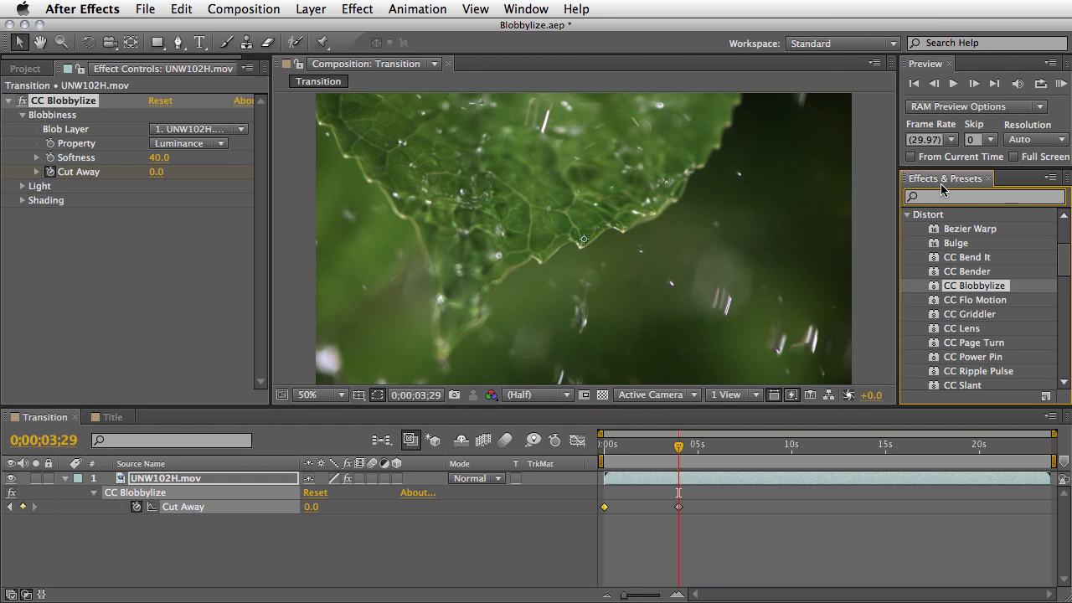
{"action": "type", "text": "cc co"}
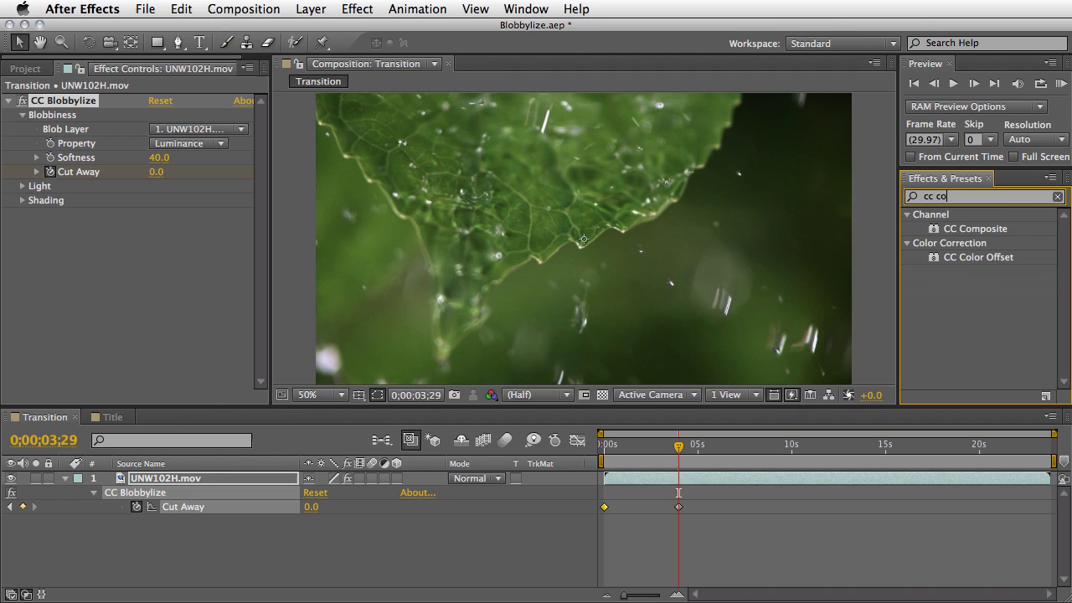
{"action": "left_click_drag", "start_coordinate": [978, 232], "coordinate": [150, 285]}
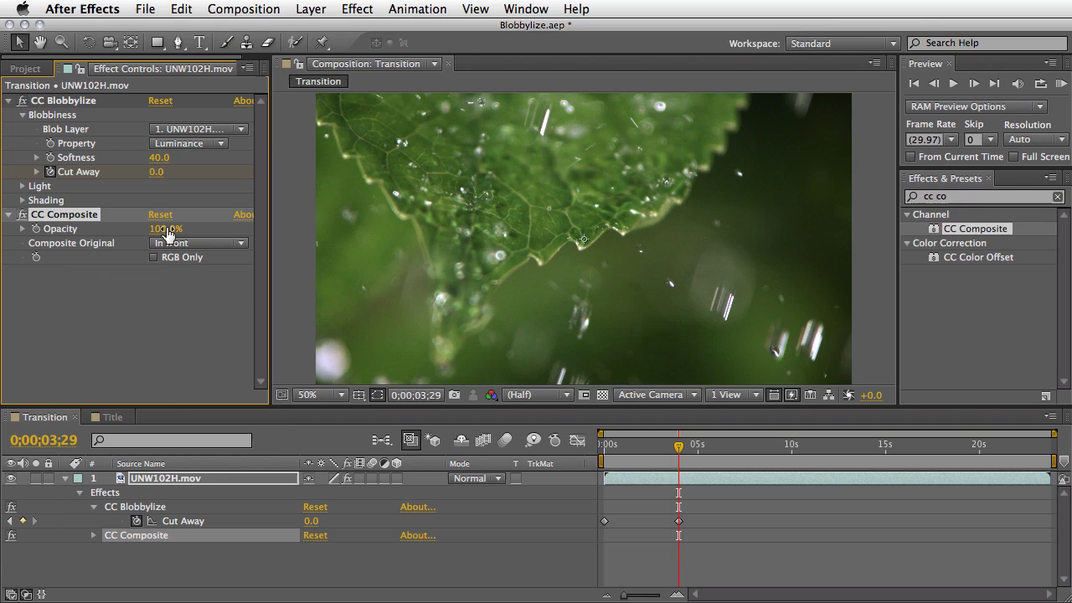
Keyframe CC Composite Opacity from 0% at 3;17 to 100% at 4;01.
{"action": "left_click_drag", "start_coordinate": [157, 229], "coordinate": [30, 241]}
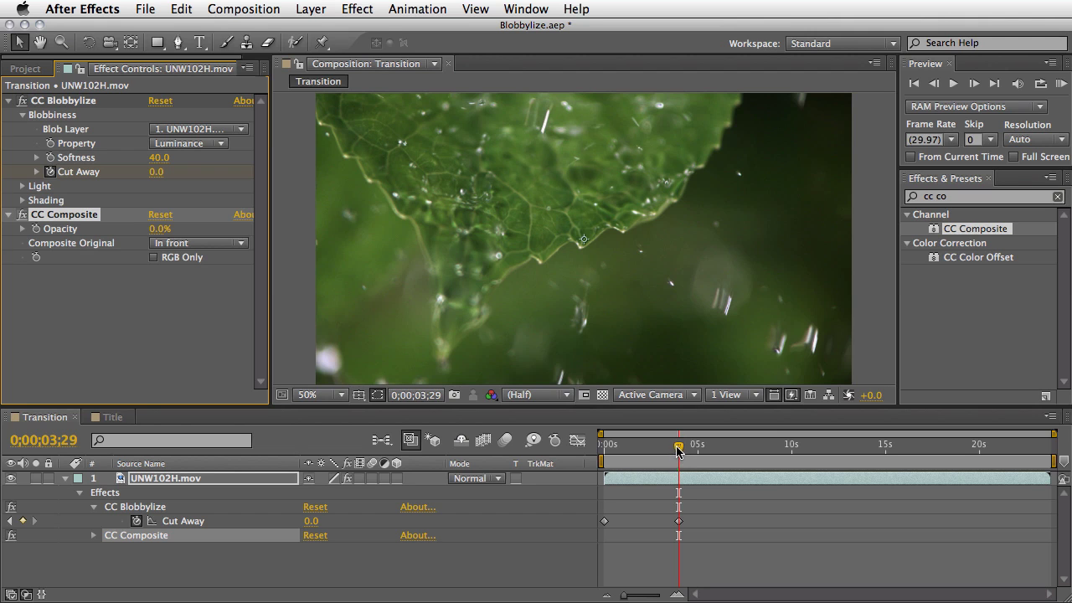
{"action": "mouse_move", "coordinate": [677, 450]}
{"action": "left_mouse_down"}
{"action": "mouse_move", "coordinate": [663, 450]}
{"action": "mouse_move", "coordinate": [681, 453]}
{"action": "left_mouse_up"}
{"action": "left_click", "coordinate": [36, 229]}
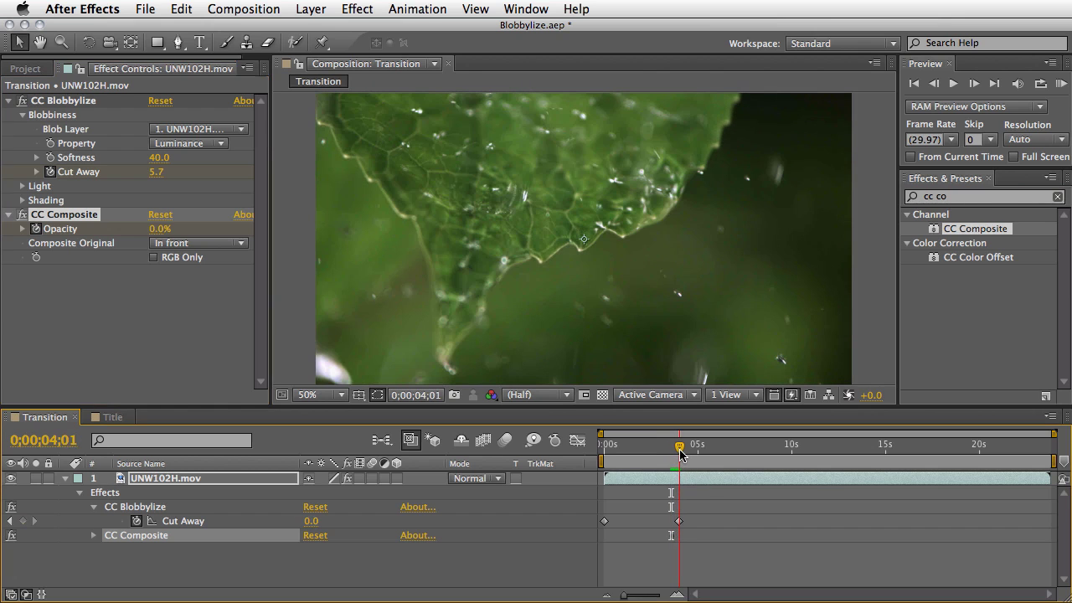
{"action": "left_click_drag", "start_coordinate": [157, 229], "coordinate": [304, 221]}
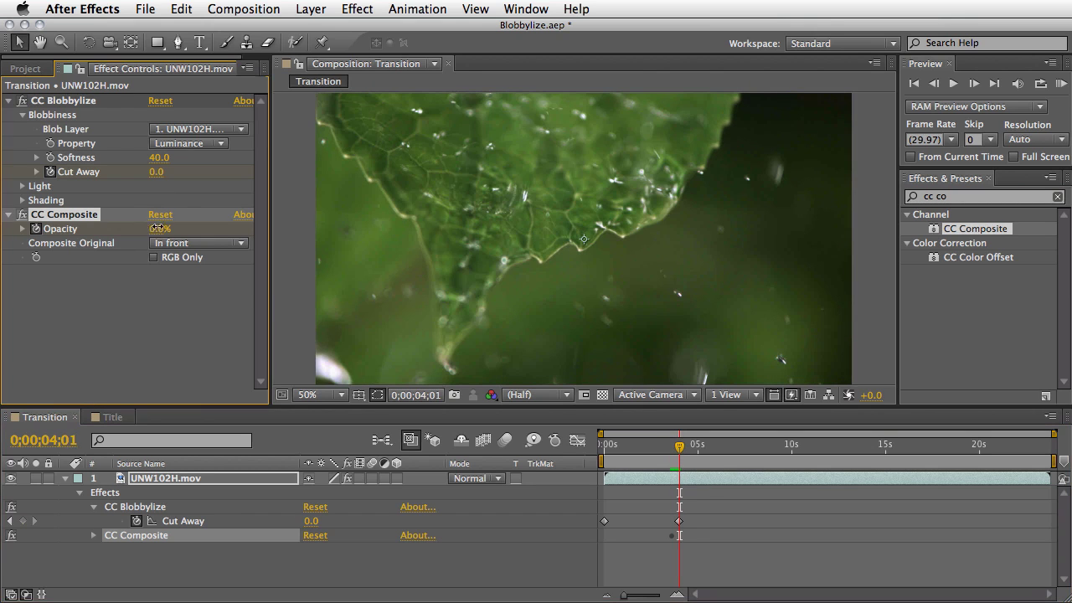
{"action": "left_click_drag", "start_coordinate": [678, 452], "coordinate": [644, 452]}
{"action": "key", "text": "KP_0"}
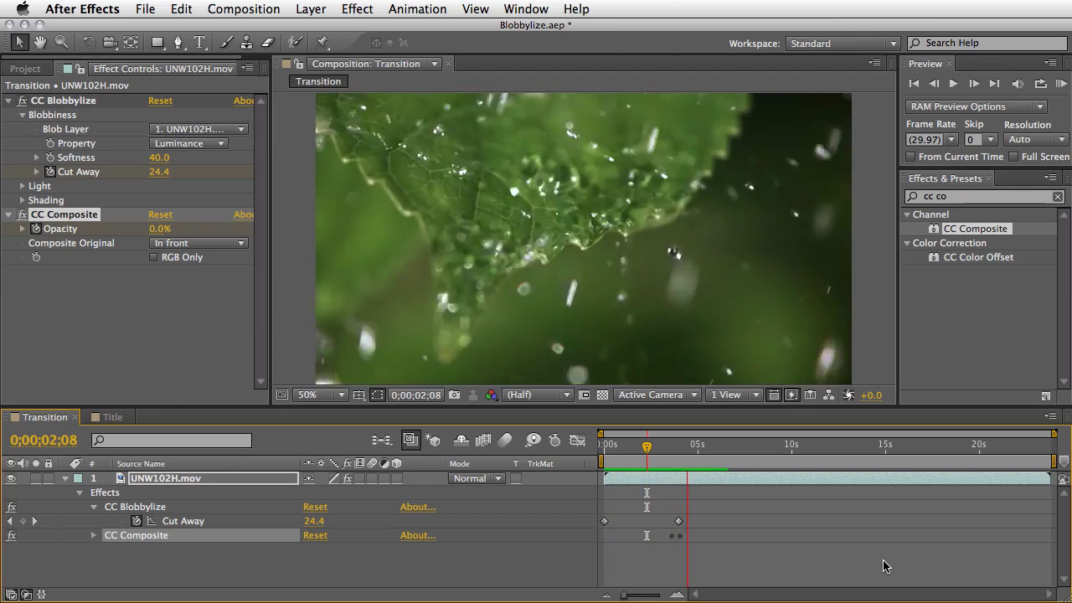
{"action": "key", "text": "space"}
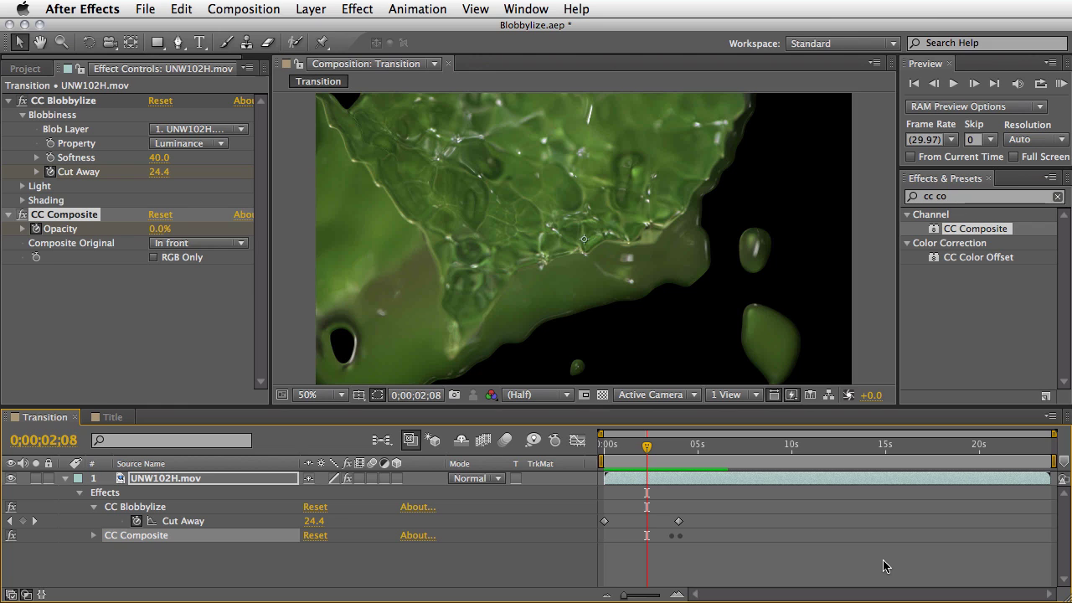
Bring up the Title composition and RAM-preview the TOP EDGE text over the mountain footage.
{"action": "left_click", "coordinate": [111, 416]}
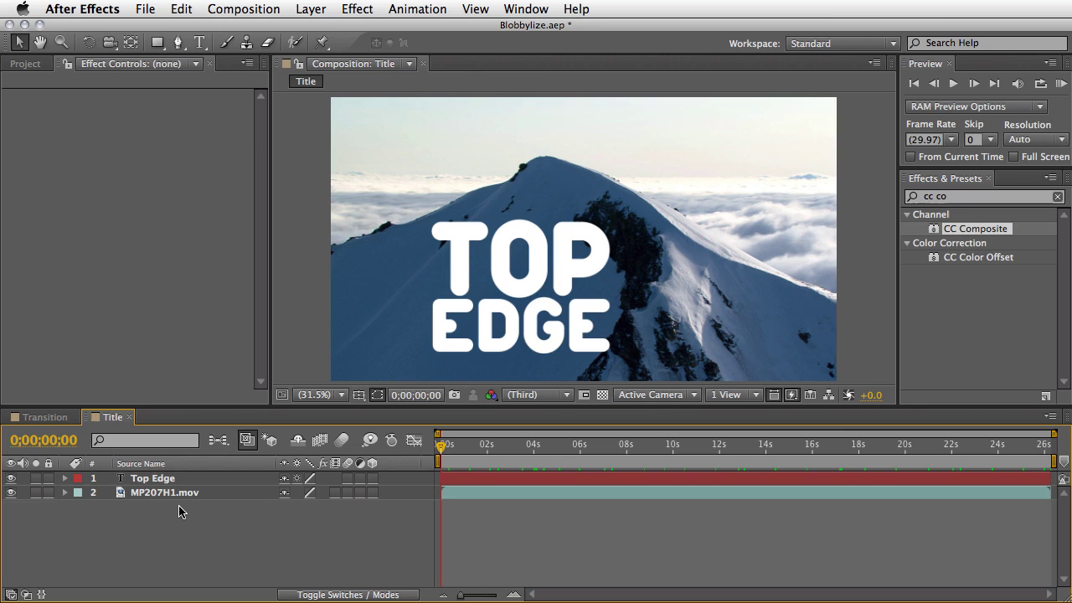
{"action": "key", "text": "KP_0"}
Apply Distort > CC Blobbylize to the Top Edge text layer.
{"action": "left_click", "coordinate": [151, 479]}
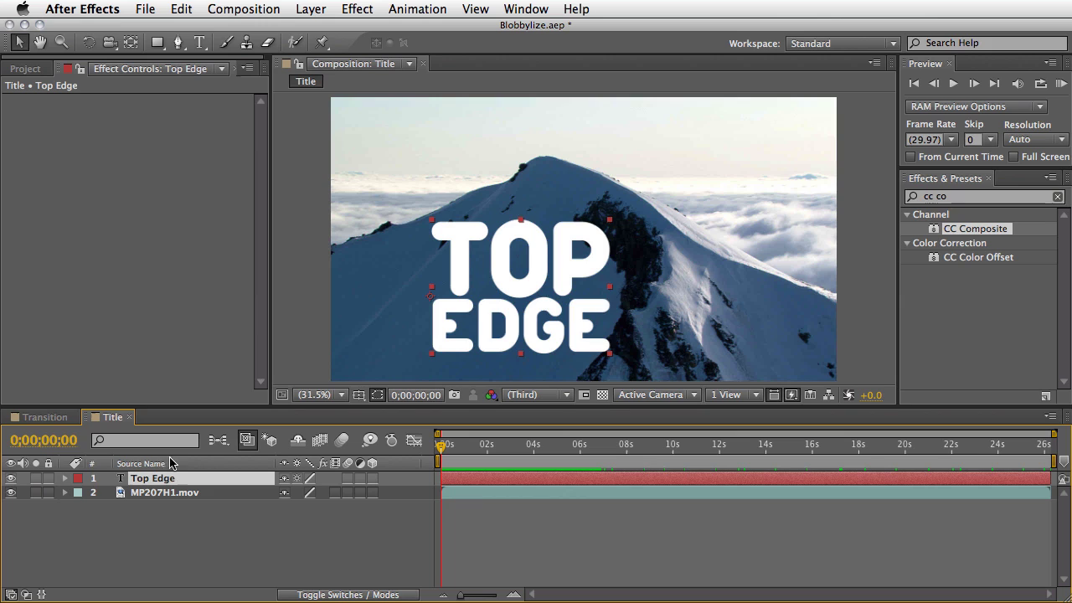
{"action": "left_click", "coordinate": [1058, 196]}
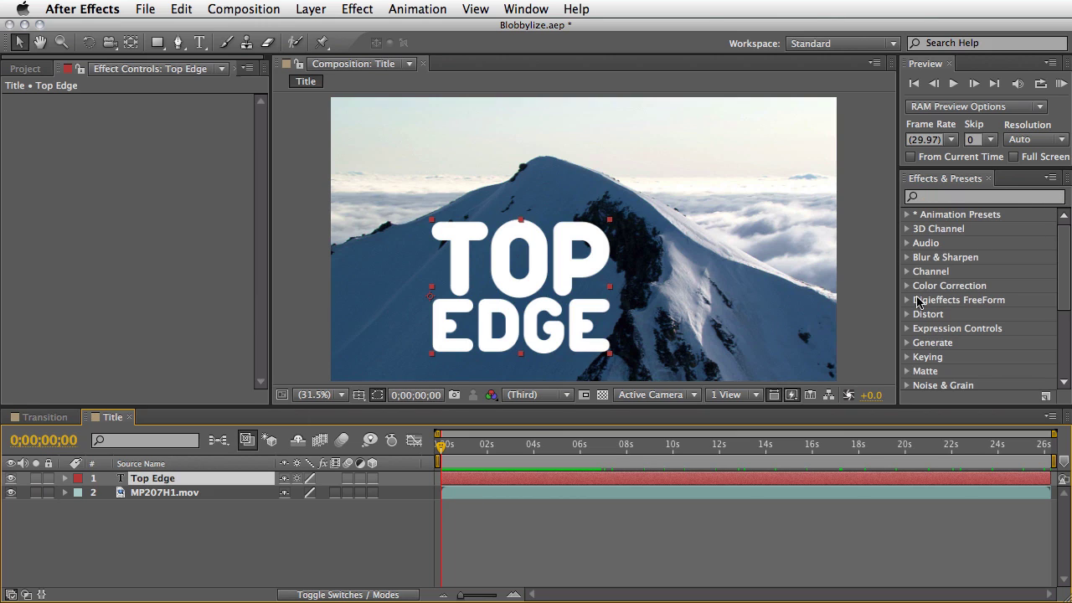
{"action": "left_click", "coordinate": [907, 314]}
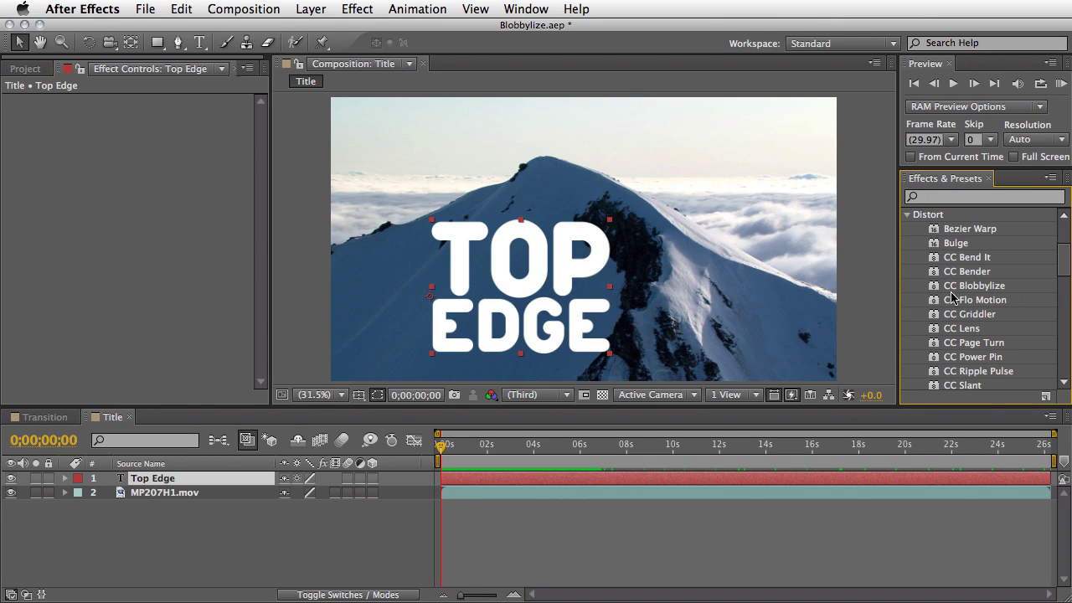
{"action": "left_click_drag", "start_coordinate": [970, 289], "coordinate": [142, 479]}
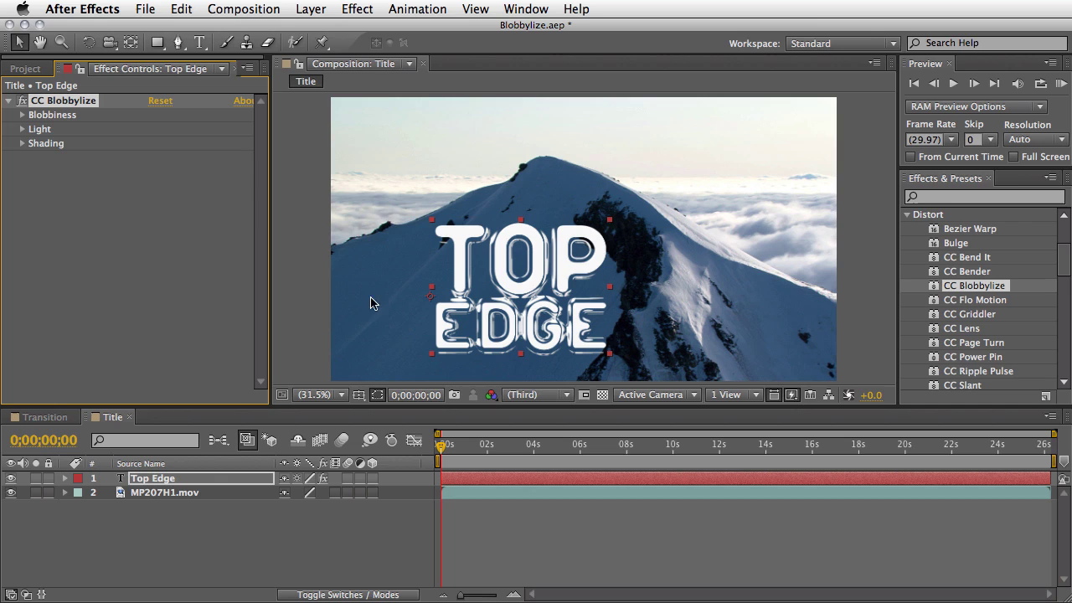
Set the Blobbiness Property to Alpha and raise Cut Away to 40.
{"action": "left_click", "coordinate": [22, 115]}
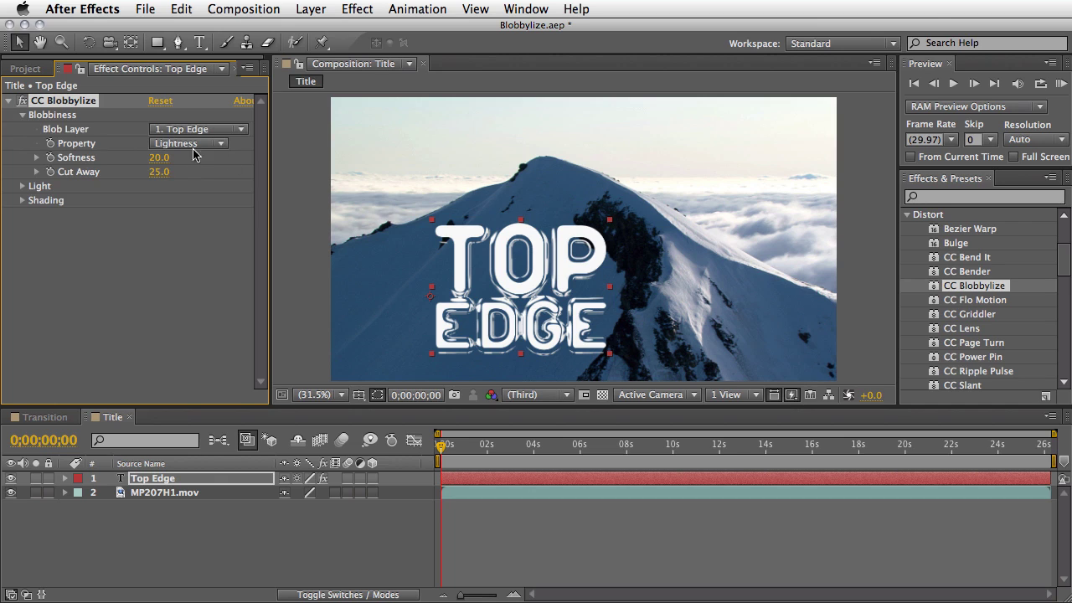
{"action": "left_click", "coordinate": [191, 146]}
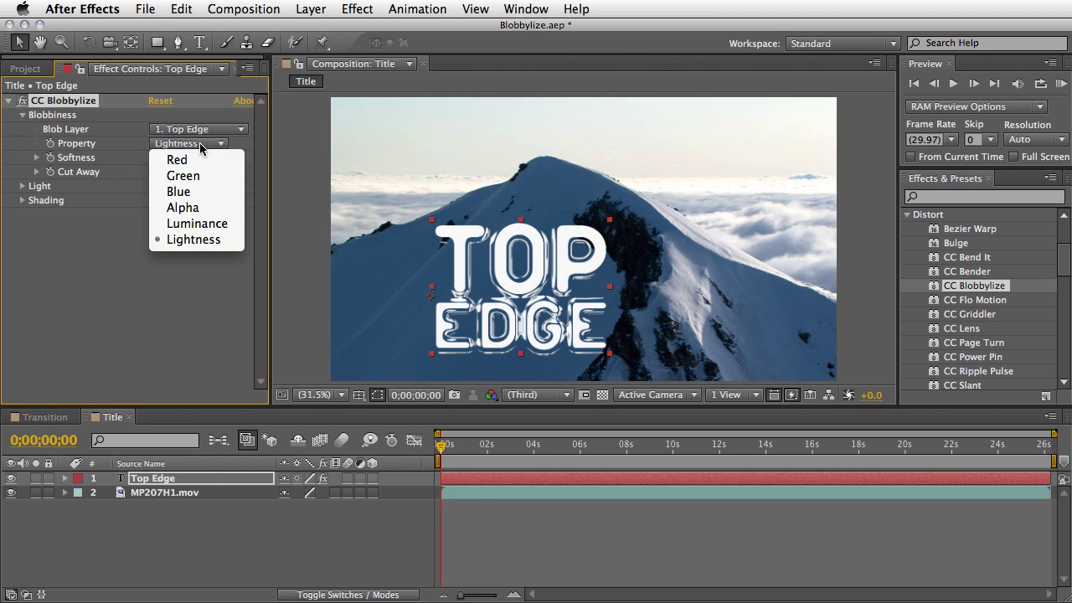
{"action": "left_click", "coordinate": [210, 210]}
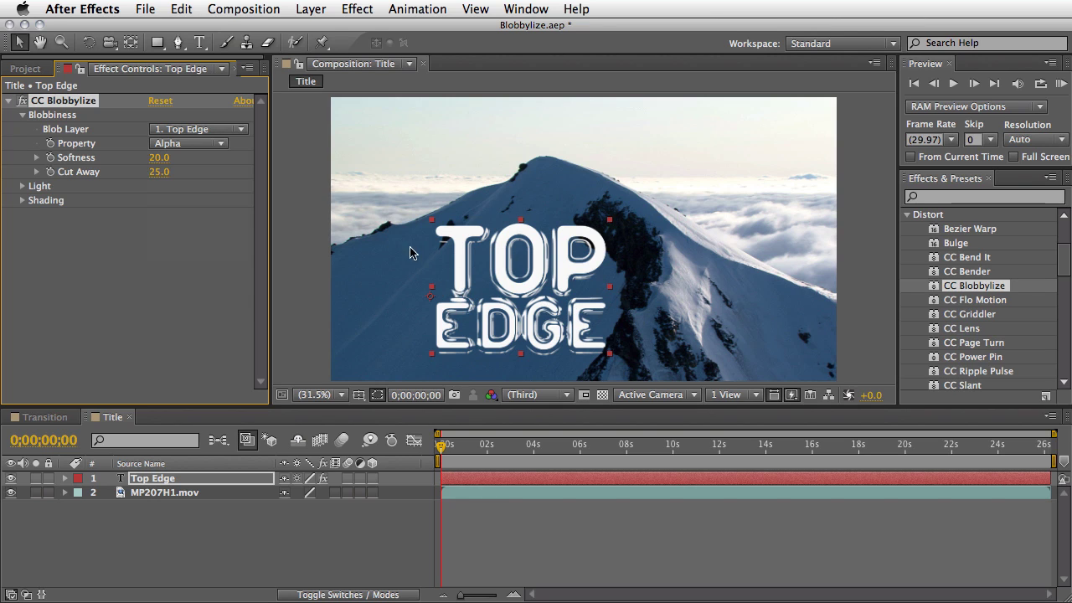
{"action": "mouse_move", "coordinate": [441, 445]}
{"action": "left_mouse_down"}
{"action": "mouse_move", "coordinate": [495, 457]}
{"action": "mouse_move", "coordinate": [442, 457]}
{"action": "left_mouse_up"}
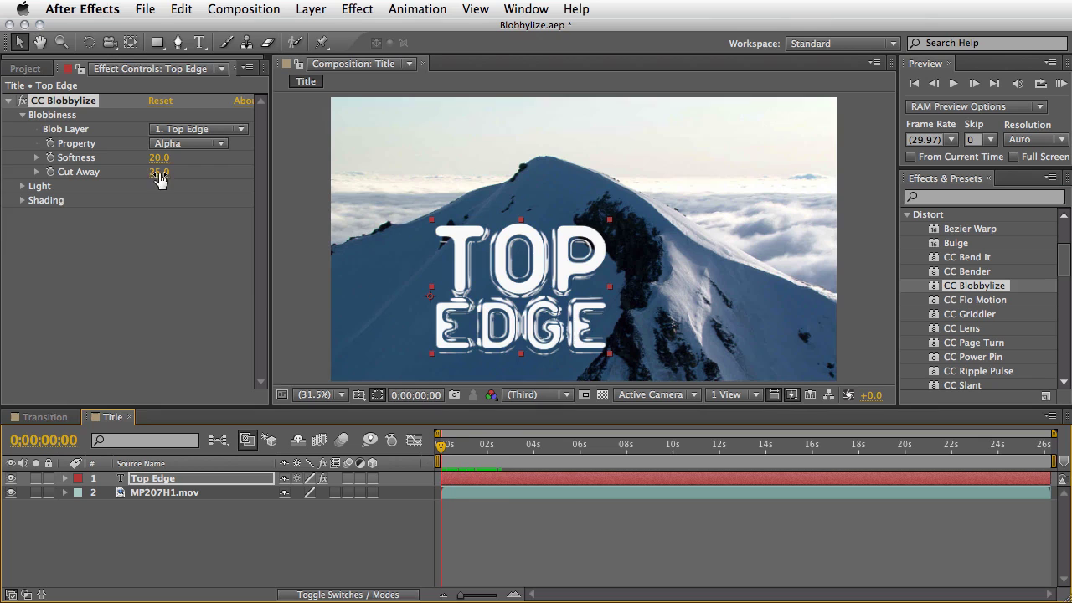
{"action": "mouse_move", "coordinate": [164, 176]}
{"action": "left_mouse_down"}
{"action": "mouse_move", "coordinate": [201, 174]}
{"action": "mouse_move", "coordinate": [156, 176]}
{"action": "mouse_move", "coordinate": [177, 174]}
{"action": "mouse_move", "coordinate": [166, 174]}
{"action": "left_mouse_up"}
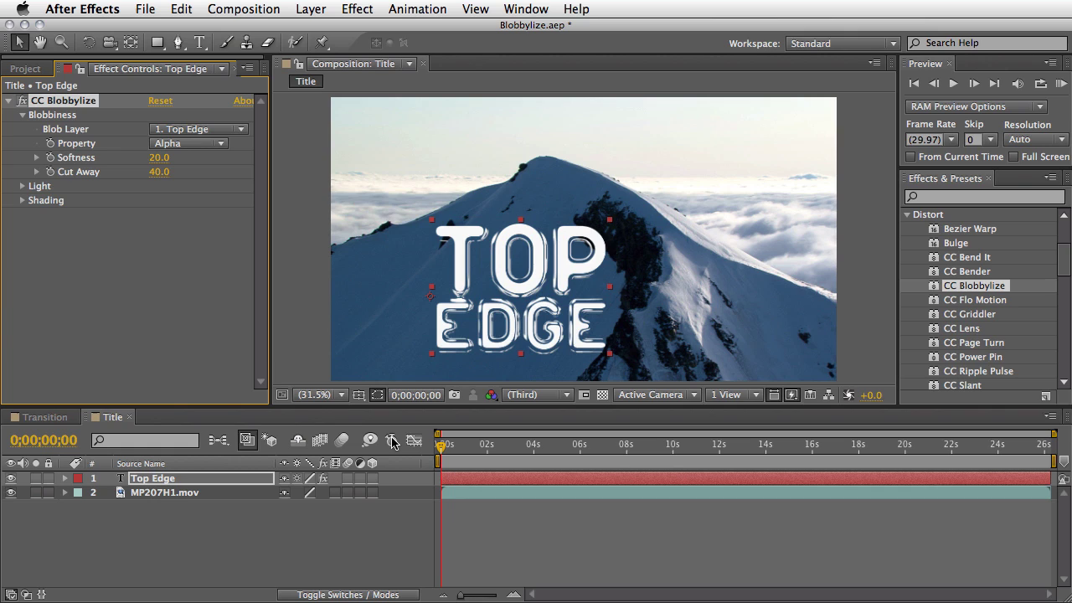
Remove Blobbylize from the text, hide Top Edge, duplicate MP207H1.mov, and blob the upper copy.
{"action": "key", "text": "Delete"}
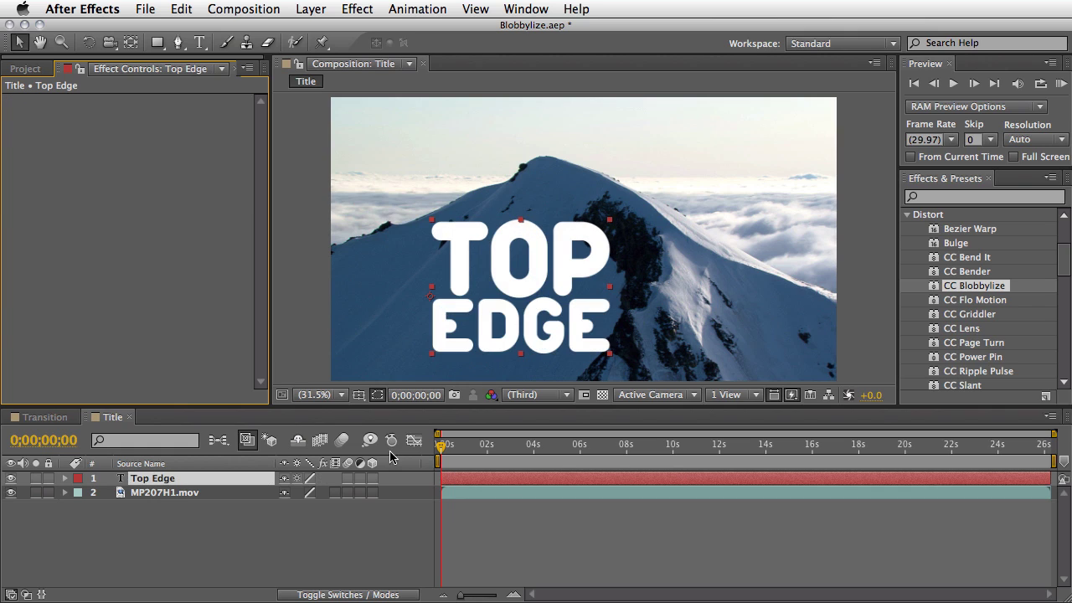
{"action": "left_click", "coordinate": [11, 481]}
{"action": "left_click", "coordinate": [165, 495]}
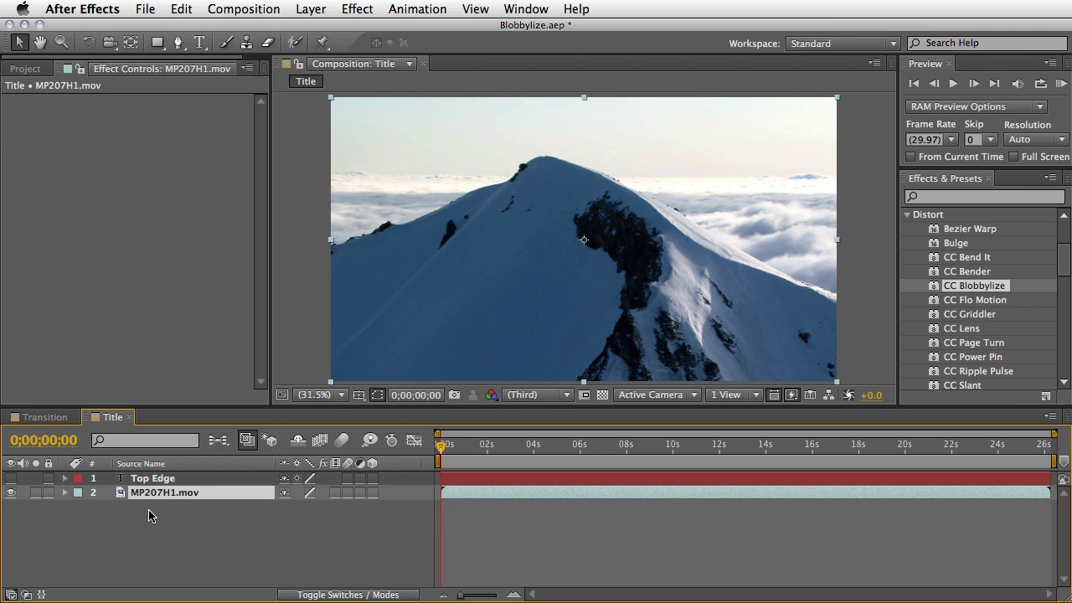
{"action": "key", "text": "super+d"}
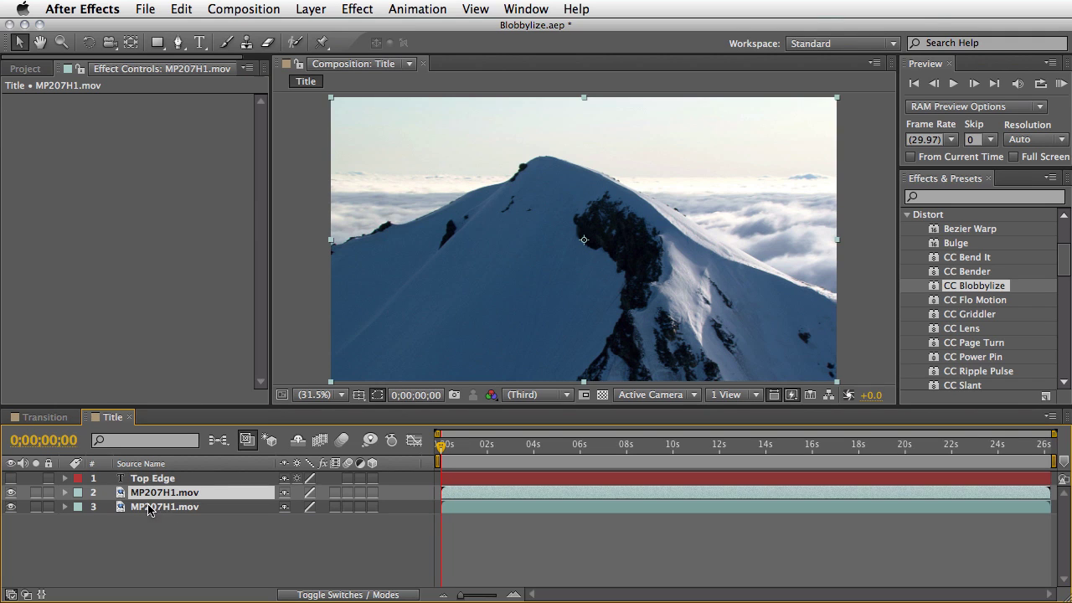
{"action": "left_click_drag", "start_coordinate": [1005, 286], "coordinate": [174, 495]}
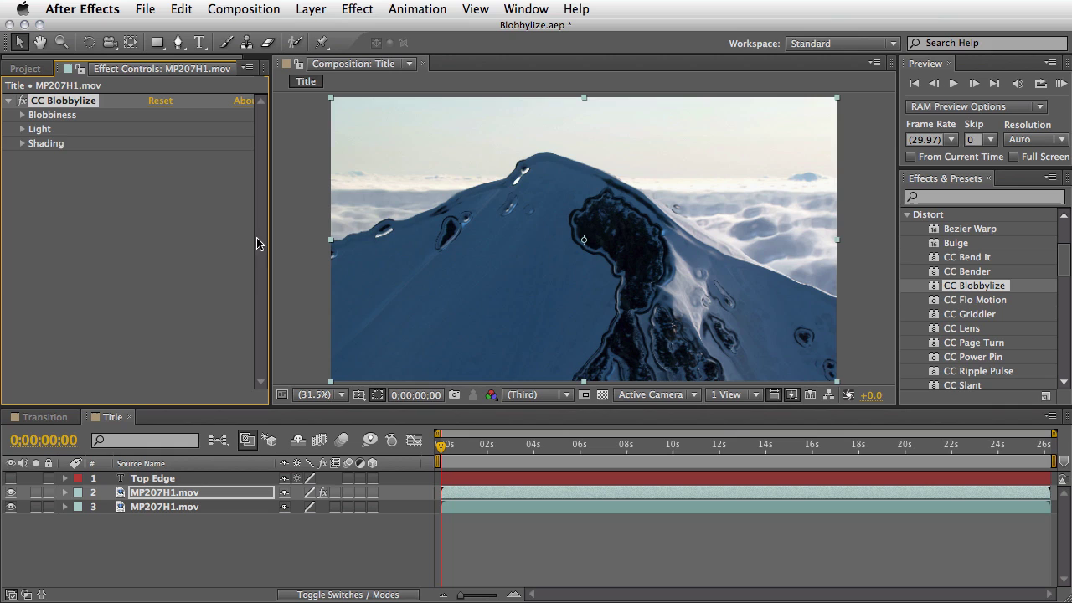
Set the footage's CC Blobbylize Blob Layer to 1. Top Edge and Property to Alpha.
{"action": "left_click", "coordinate": [23, 115]}
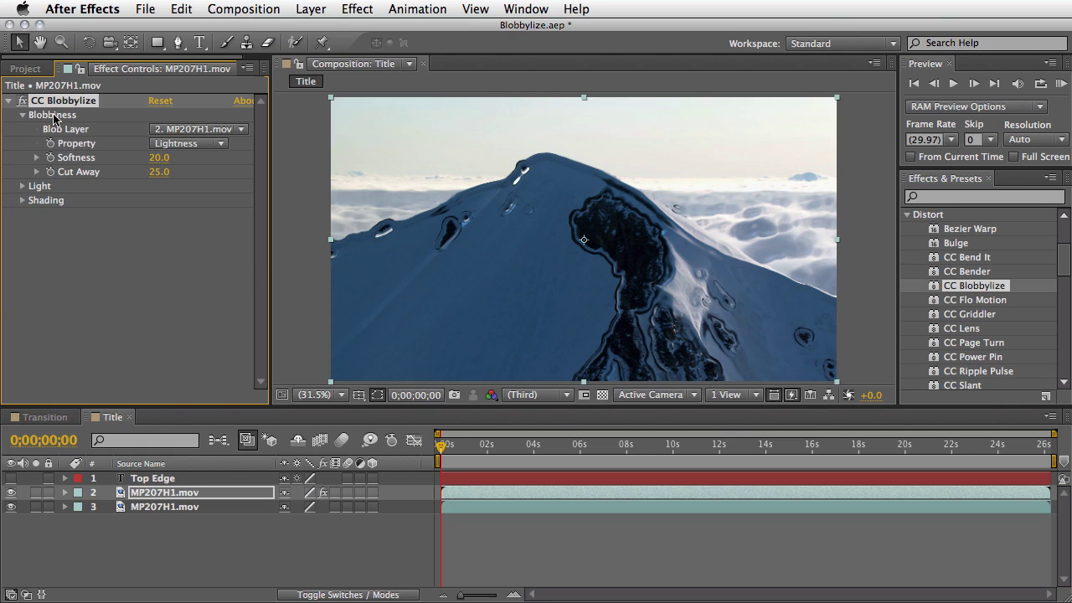
{"action": "left_click", "coordinate": [216, 132]}
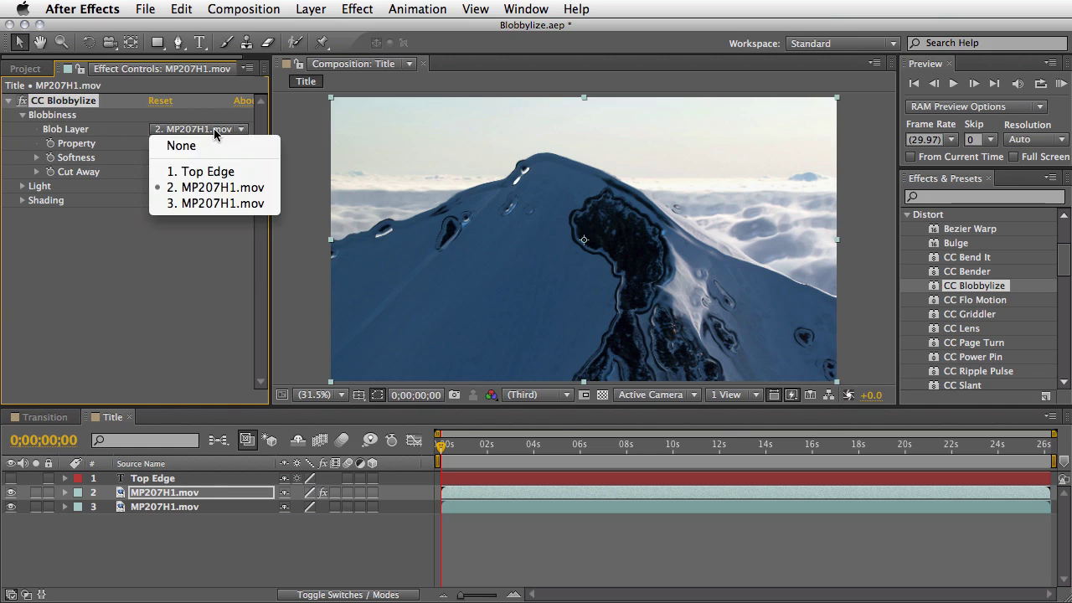
{"action": "left_click", "coordinate": [209, 172]}
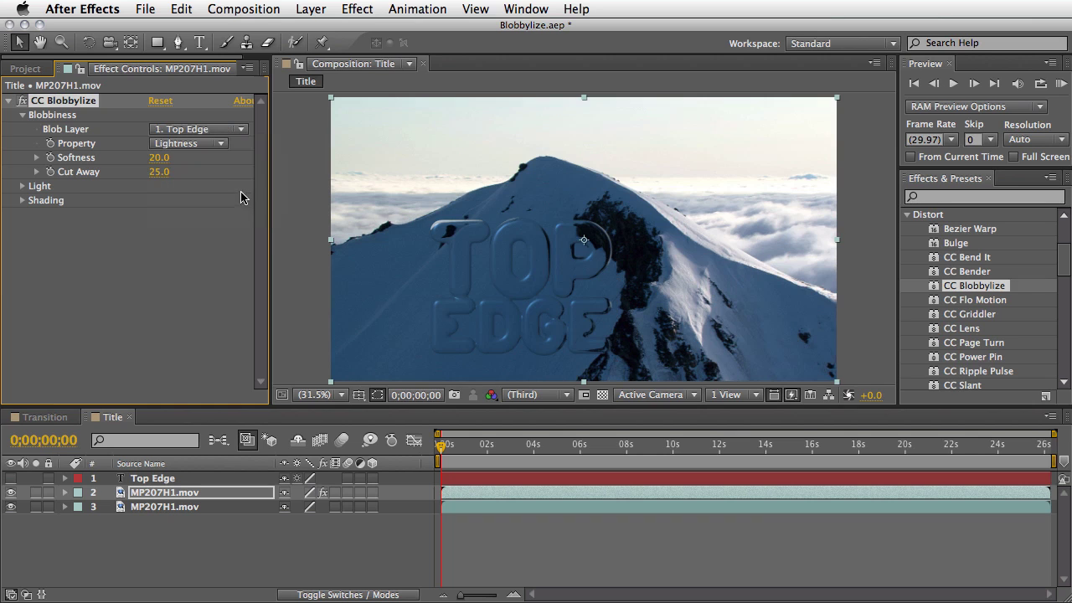
{"action": "left_click", "coordinate": [195, 146]}
{"action": "left_click", "coordinate": [206, 223]}
{"action": "left_click", "coordinate": [207, 144]}
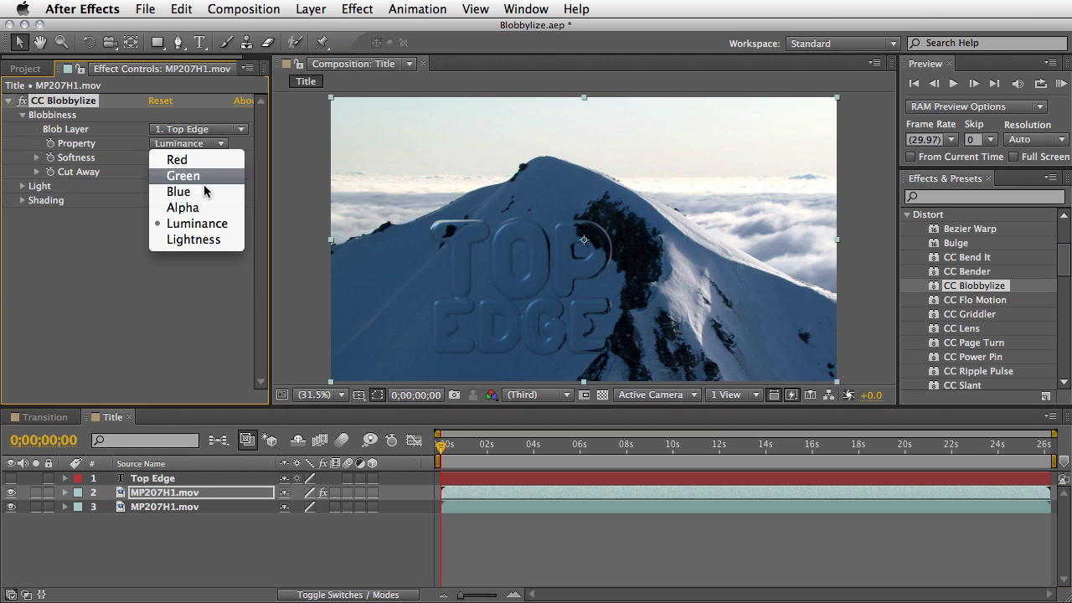
{"action": "left_click", "coordinate": [203, 207]}
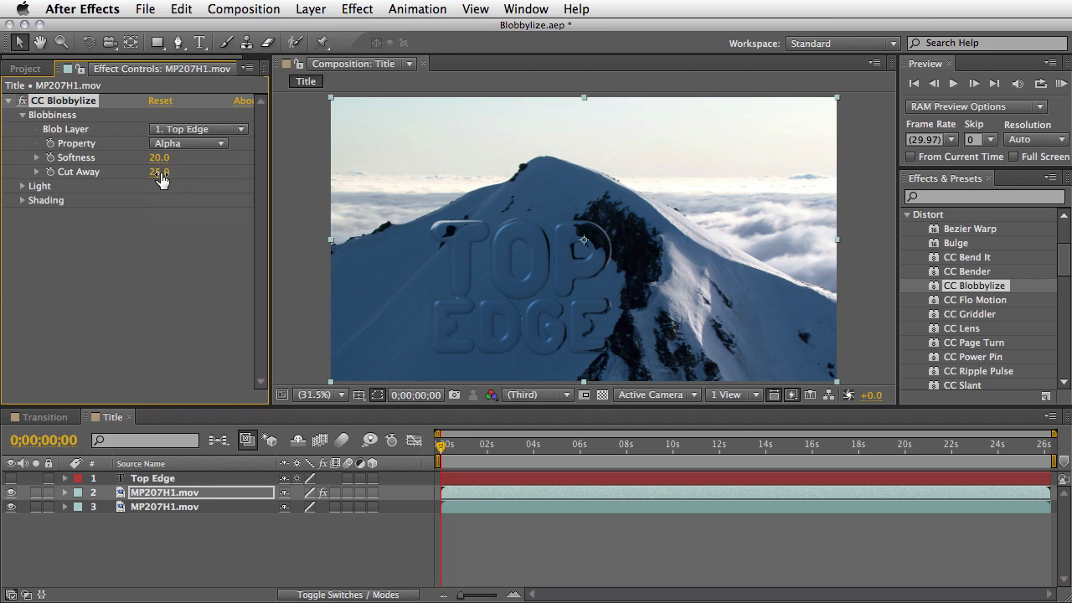
Raise Blob Softness to 22.9 and check the embossed text on later frames.
{"action": "left_click_drag", "start_coordinate": [160, 171], "coordinate": [185, 156]}
{"action": "left_click_drag", "start_coordinate": [451, 454], "coordinate": [700, 462]}
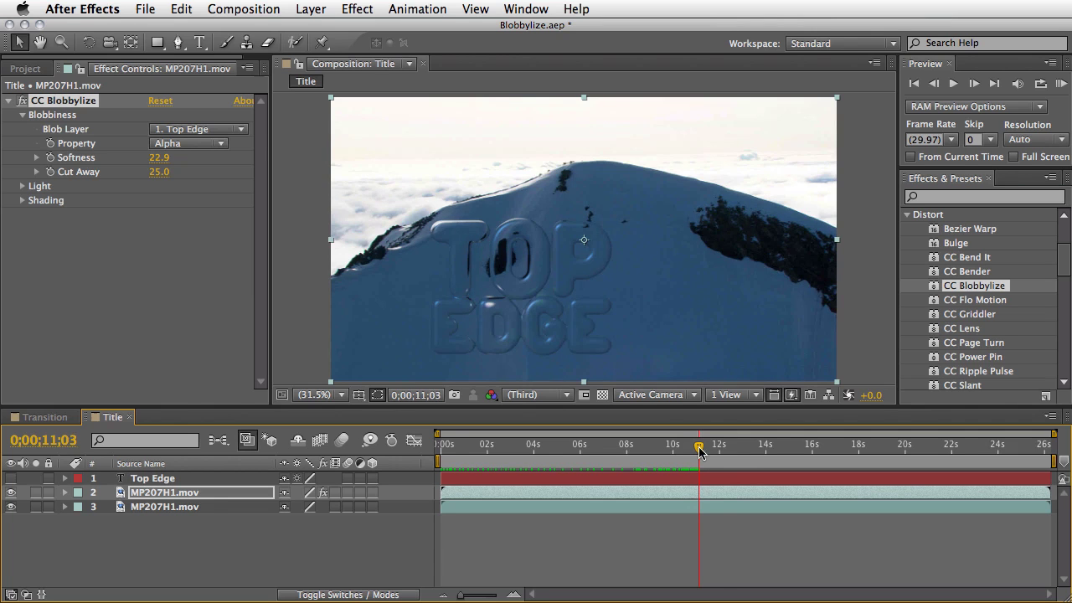
{"action": "left_click_drag", "start_coordinate": [701, 451], "coordinate": [587, 480]}
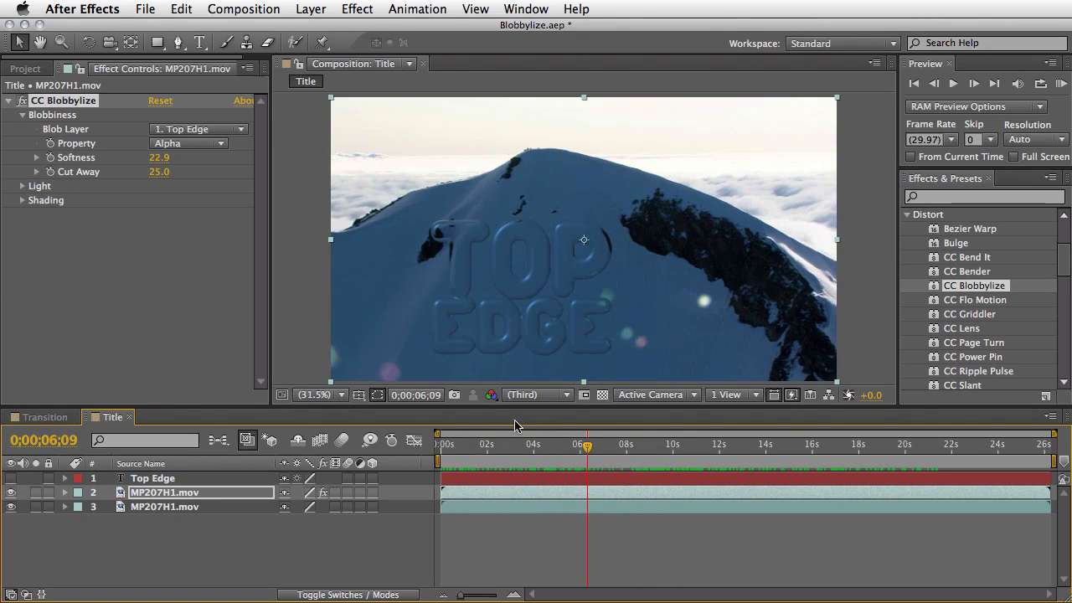
Switch Light Type to Point Light and place it at 686.5, 38.1 near the frame top.
{"action": "left_click", "coordinate": [22, 186]}
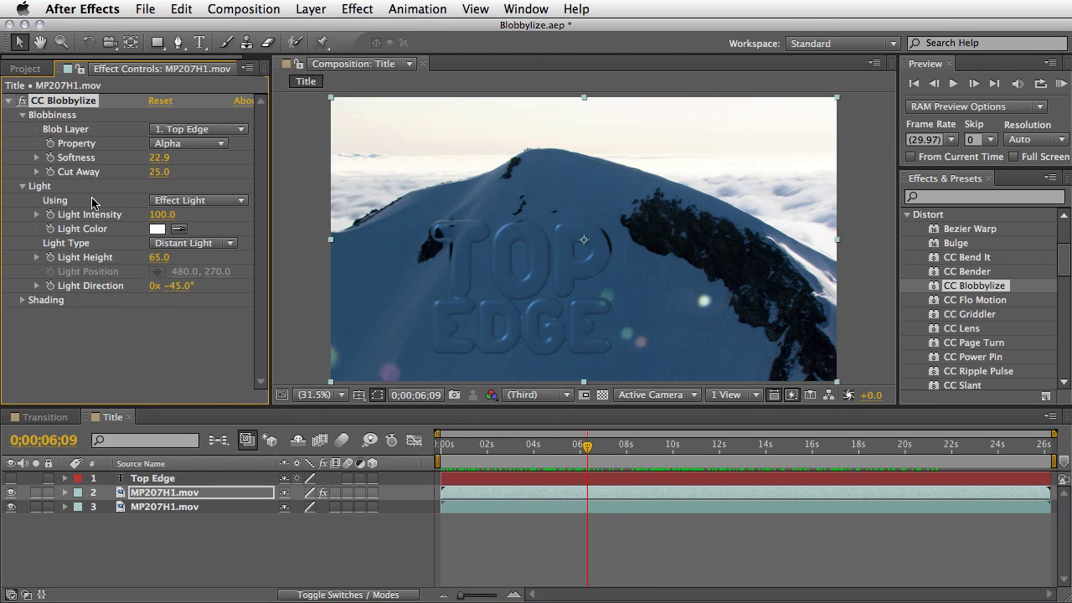
{"action": "left_click", "coordinate": [188, 251]}
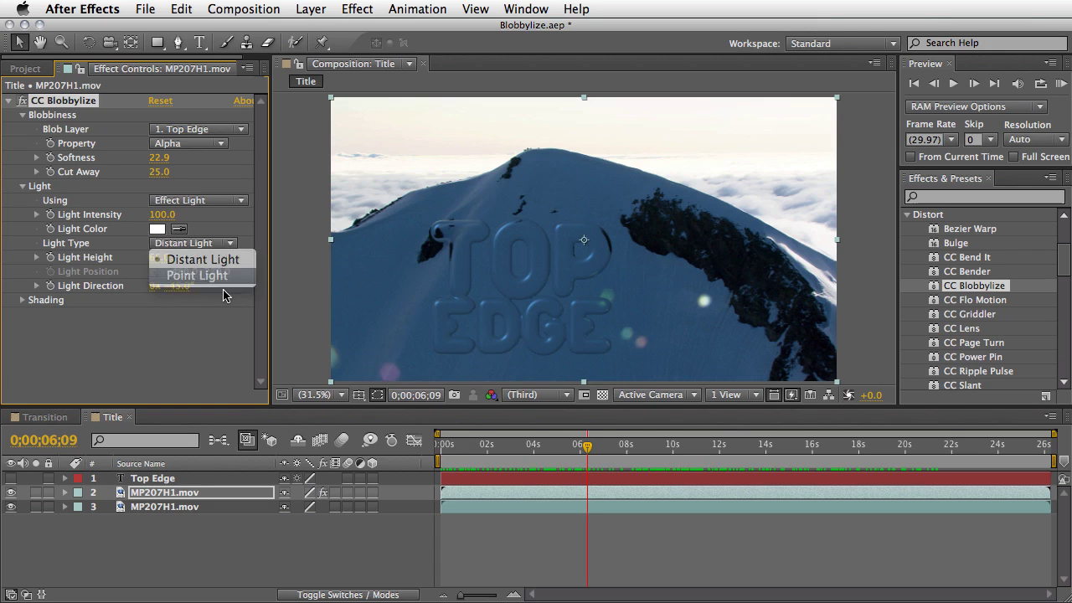
{"action": "left_click", "coordinate": [220, 274]}
{"action": "left_click_drag", "start_coordinate": [460, 175], "coordinate": [509, 106]}
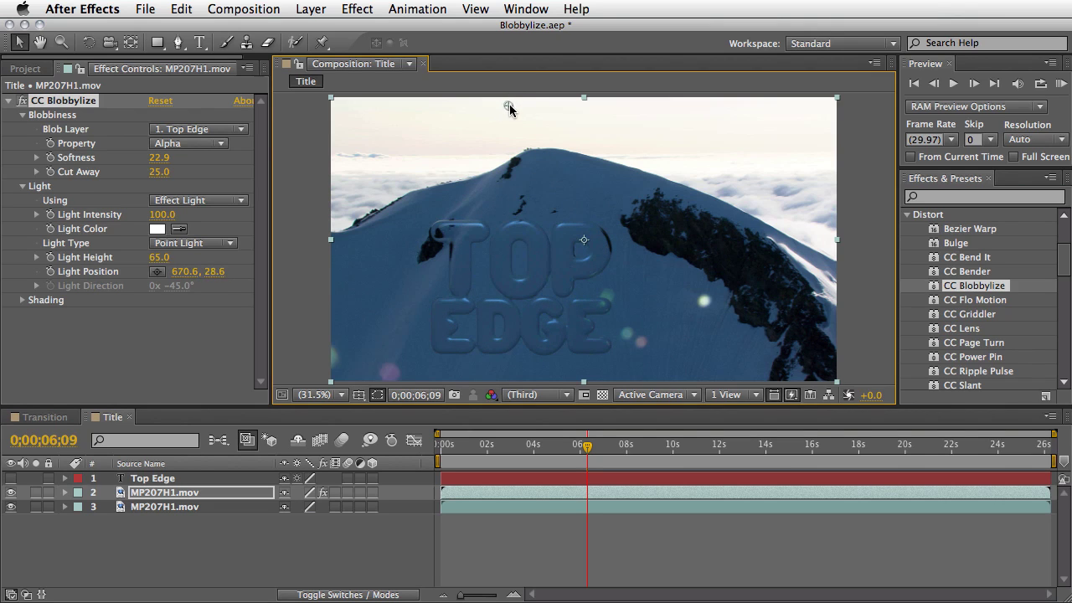
{"action": "left_click_drag", "start_coordinate": [583, 463], "coordinate": [423, 465]}
{"action": "mouse_move", "coordinate": [507, 106]}
{"action": "left_mouse_down"}
{"action": "mouse_move", "coordinate": [392, 158]}
{"action": "mouse_move", "coordinate": [647, 147]}
{"action": "mouse_move", "coordinate": [495, 119]}
{"action": "mouse_move", "coordinate": [555, 104]}
{"action": "mouse_move", "coordinate": [513, 108]}
{"action": "left_mouse_up"}
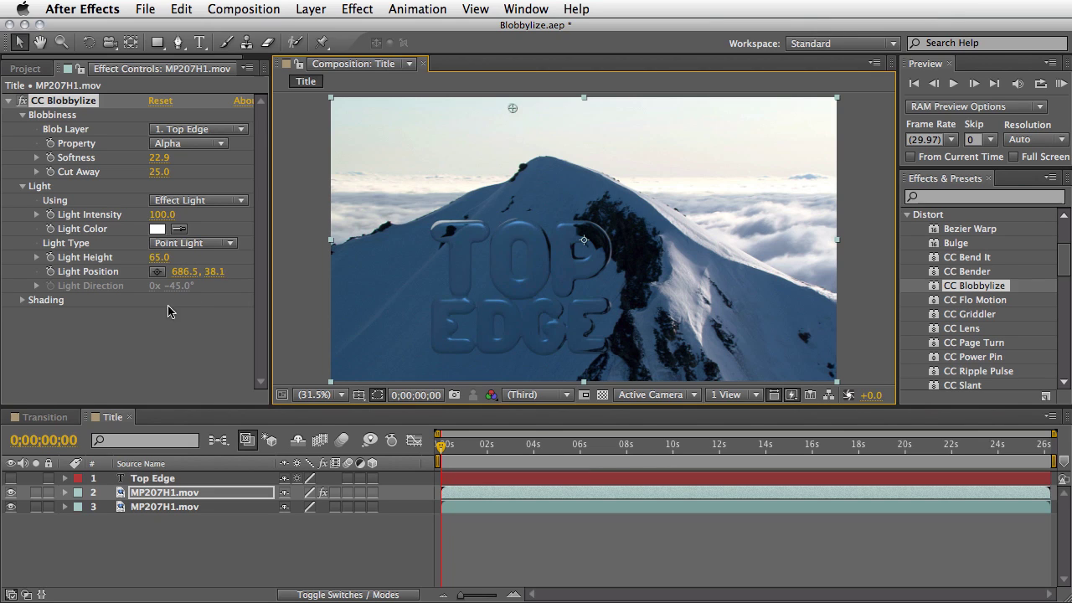
Keyframe Light Position, moving the point light right and down onto the peak around six seconds.
{"action": "left_click", "coordinate": [50, 271]}
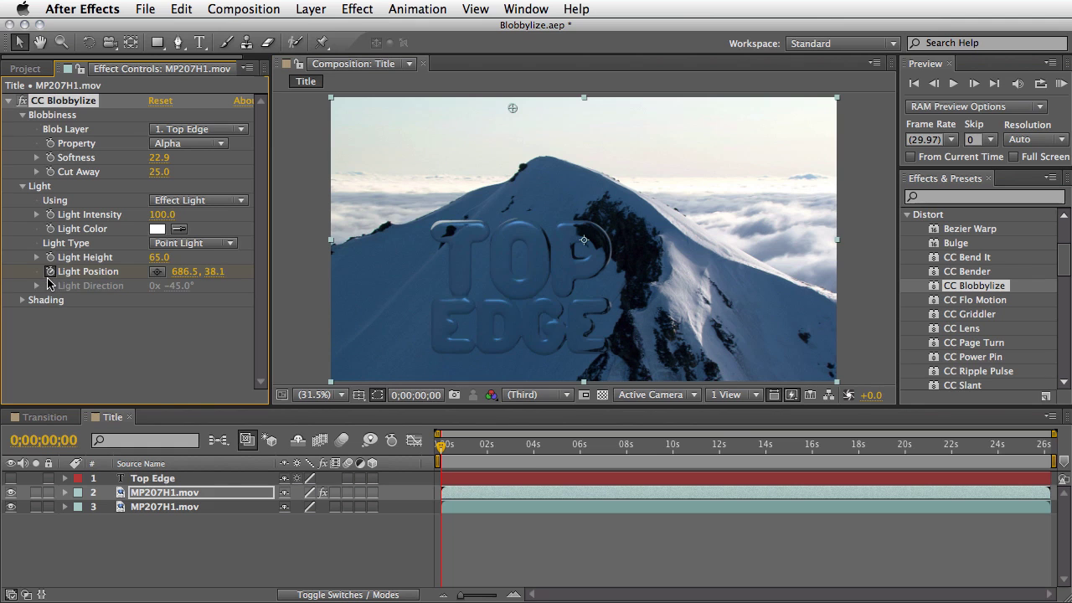
{"action": "left_click_drag", "start_coordinate": [442, 447], "coordinate": [680, 450]}
{"action": "left_click_drag", "start_coordinate": [512, 108], "coordinate": [703, 110]}
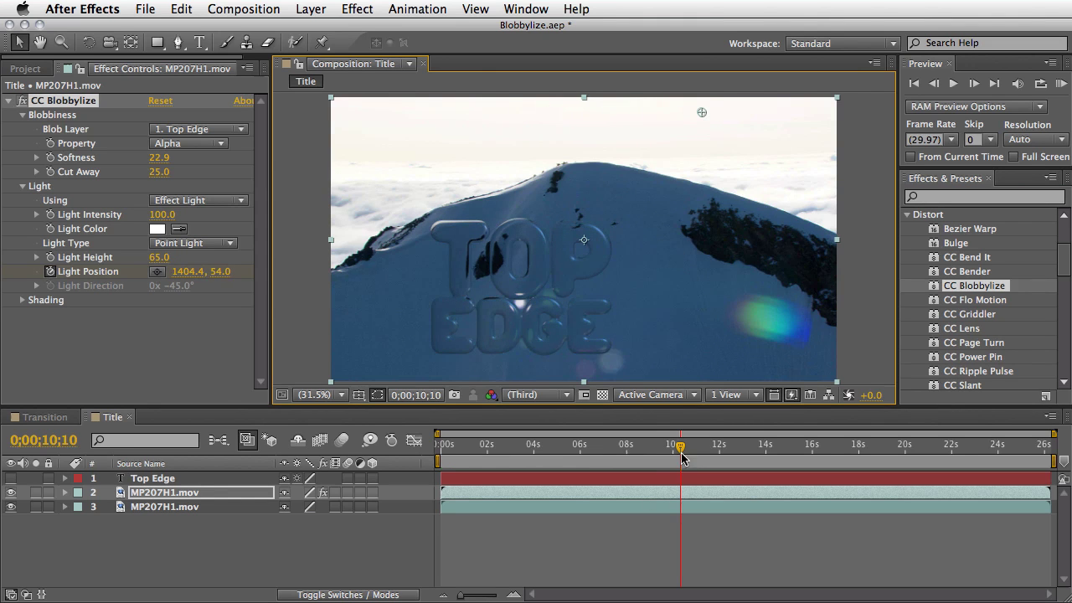
{"action": "left_click_drag", "start_coordinate": [682, 454], "coordinate": [414, 467]}
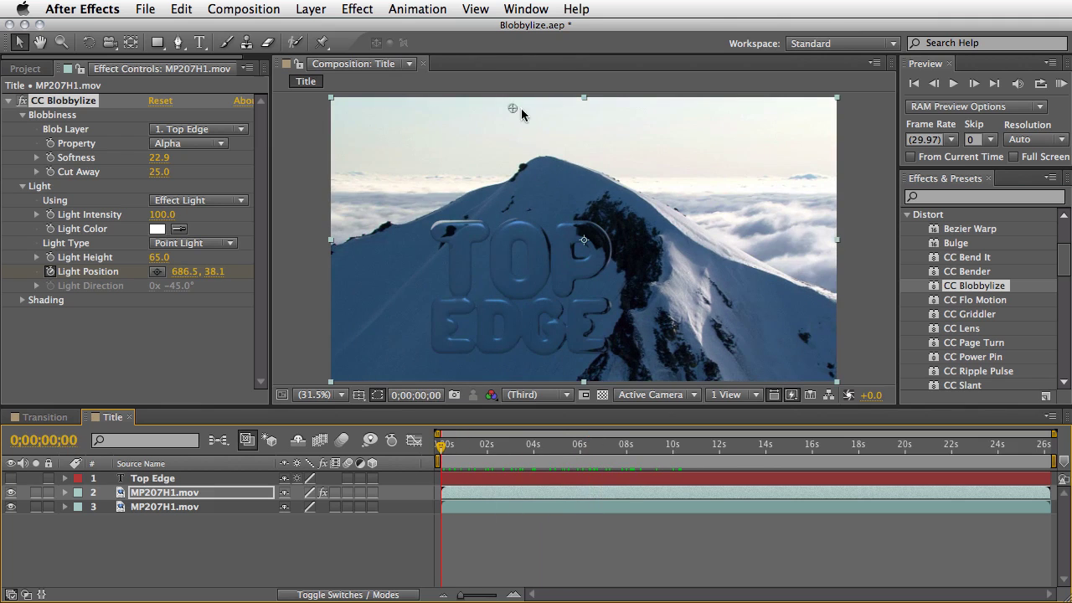
{"action": "left_click_drag", "start_coordinate": [512, 110], "coordinate": [507, 155]}
{"action": "left_click_drag", "start_coordinate": [441, 452], "coordinate": [524, 454]}
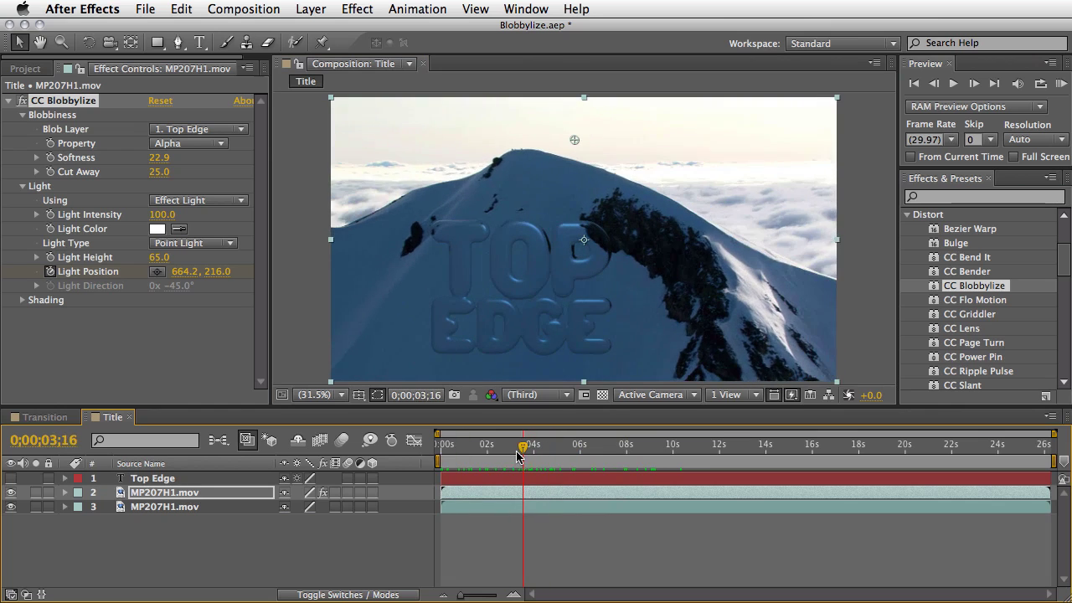
Set Light Intensity to 125 and start the light at the left edge (-40.9, 270.0).
{"action": "left_click", "coordinate": [165, 214]}
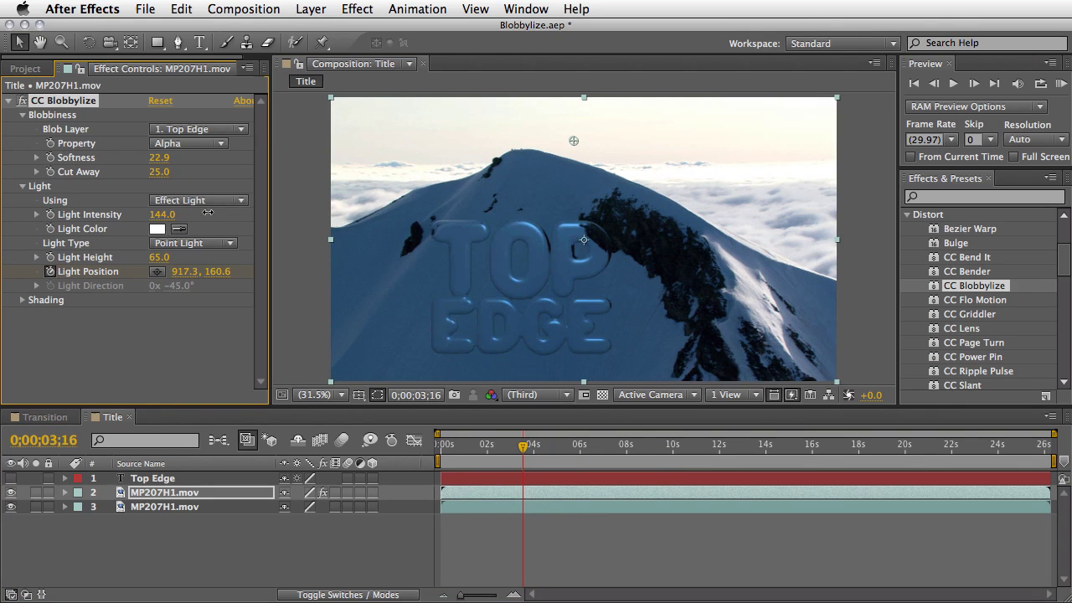
{"action": "left_click_drag", "start_coordinate": [207, 212], "coordinate": [179, 217]}
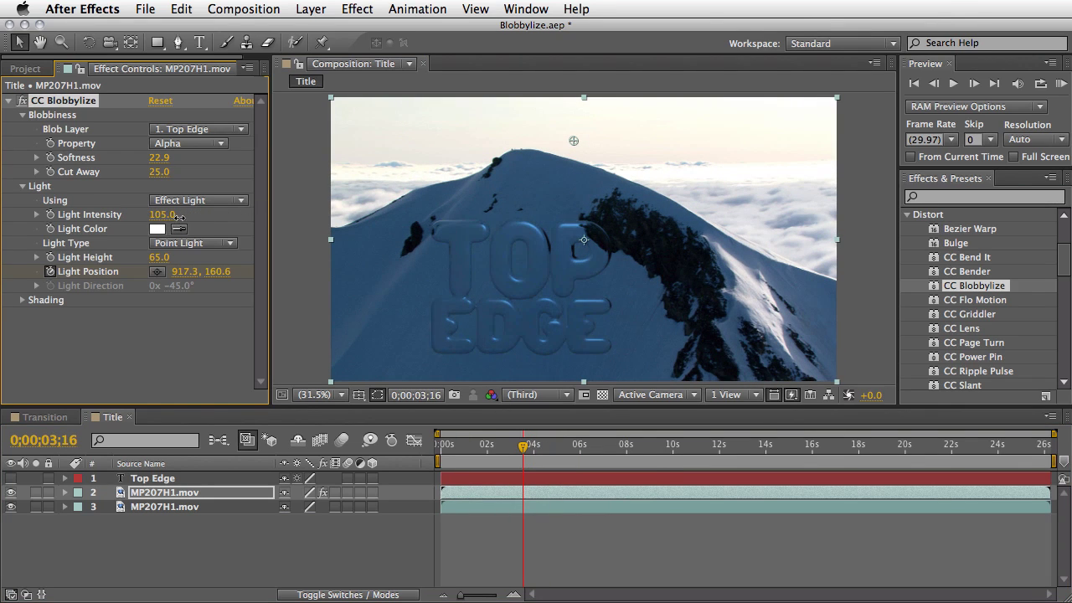
{"action": "left_click_drag", "start_coordinate": [526, 455], "coordinate": [394, 467]}
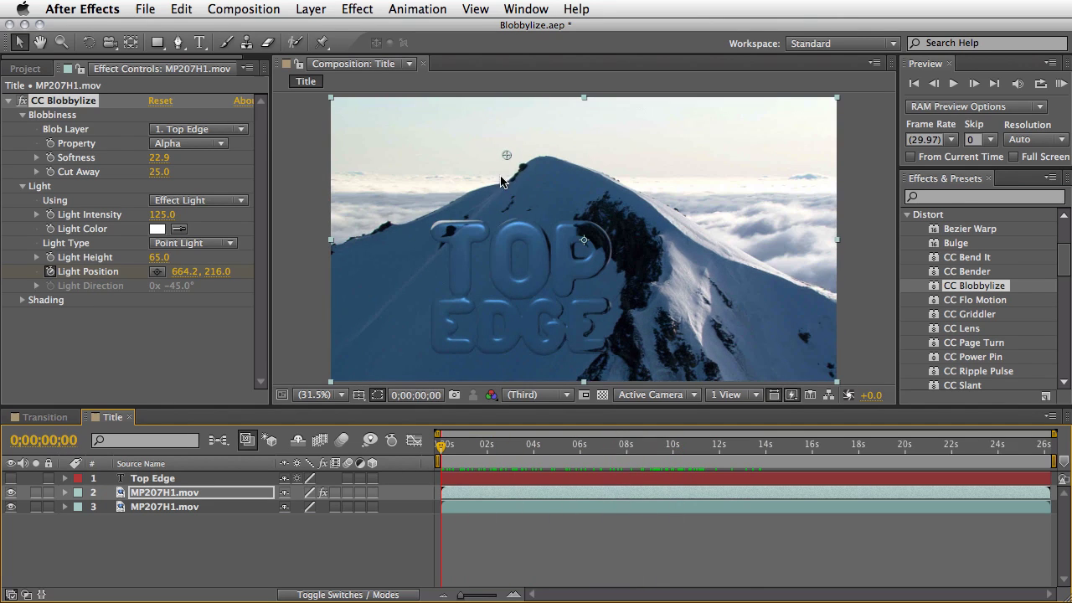
{"action": "left_click_drag", "start_coordinate": [506, 155], "coordinate": [317, 170]}
{"action": "left_click", "coordinate": [1060, 84]}
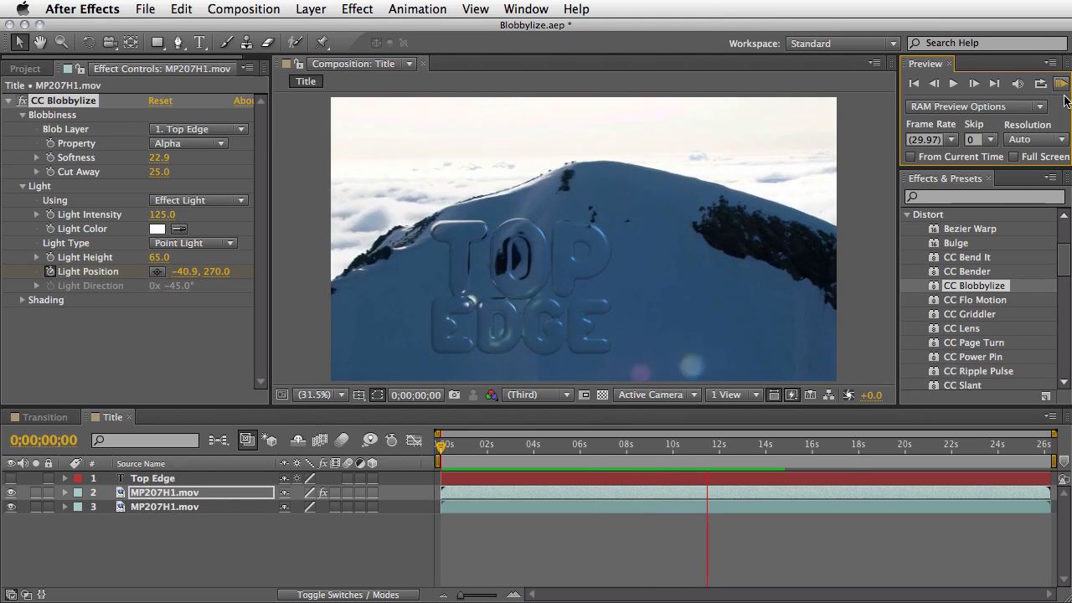
{"action": "key", "text": "space"}
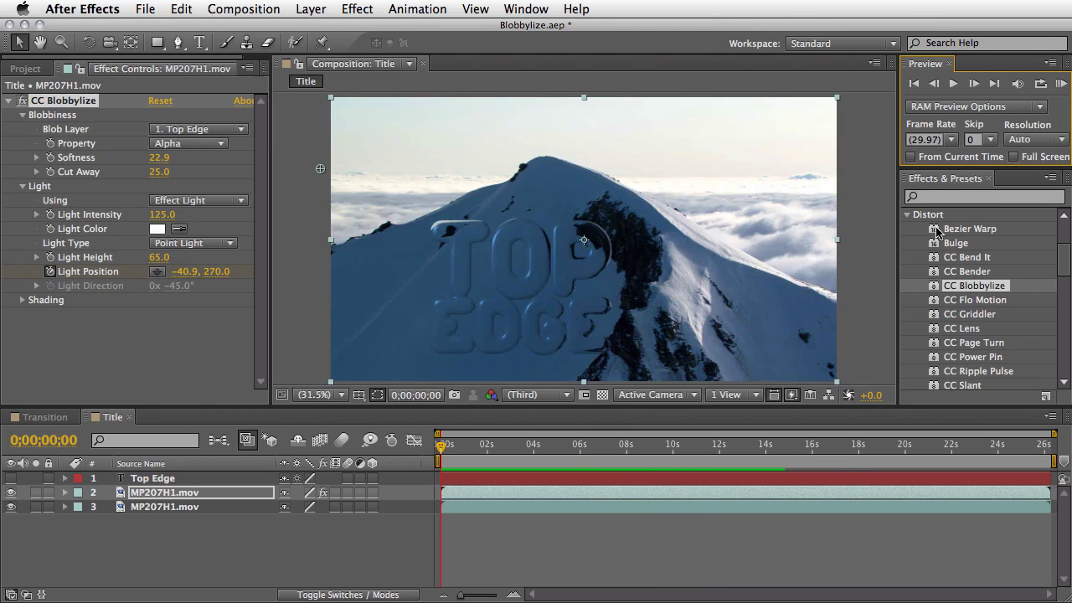
Keyframe Top Edge's Position at 0s and 5;29 so the text rises upward, then preview it.
{"action": "left_click", "coordinate": [145, 483]}
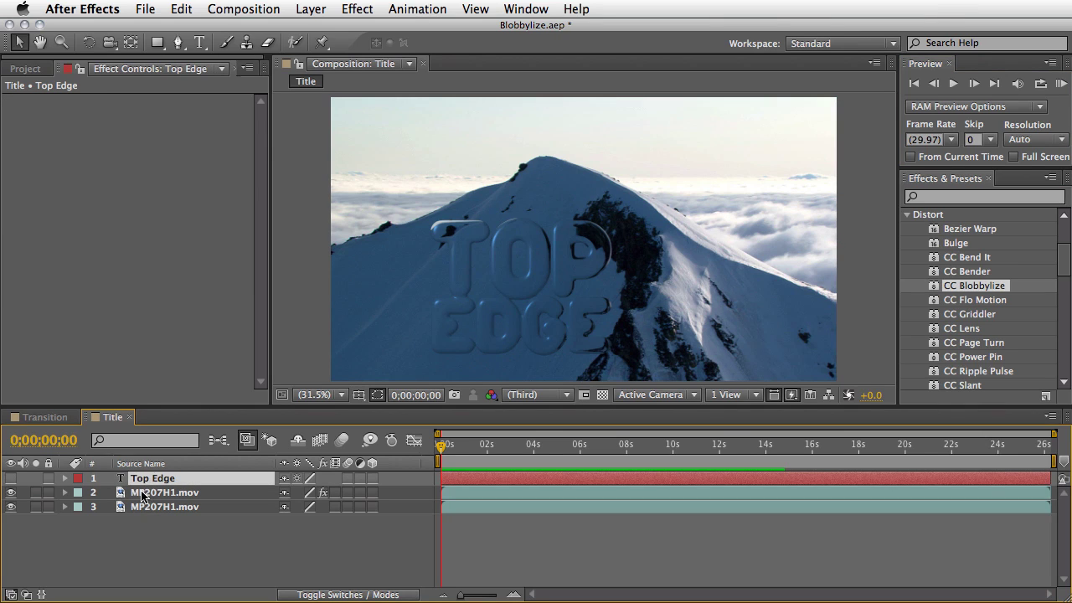
{"action": "key", "text": "p"}
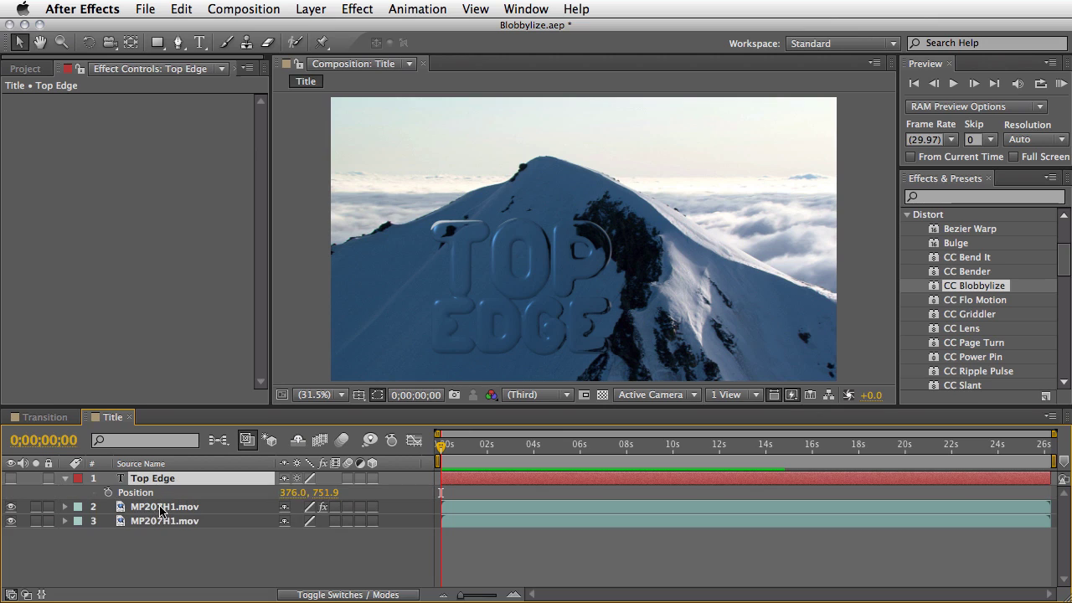
{"action": "left_click", "coordinate": [107, 492]}
{"action": "left_click_drag", "start_coordinate": [442, 448], "coordinate": [580, 456]}
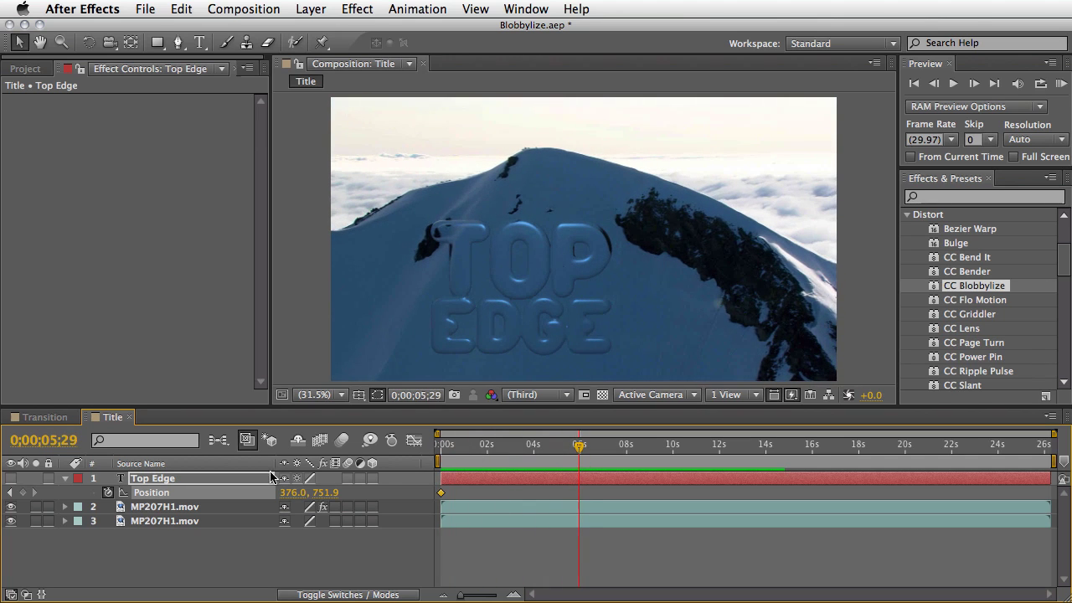
{"action": "left_click_drag", "start_coordinate": [325, 493], "coordinate": [138, 469]}
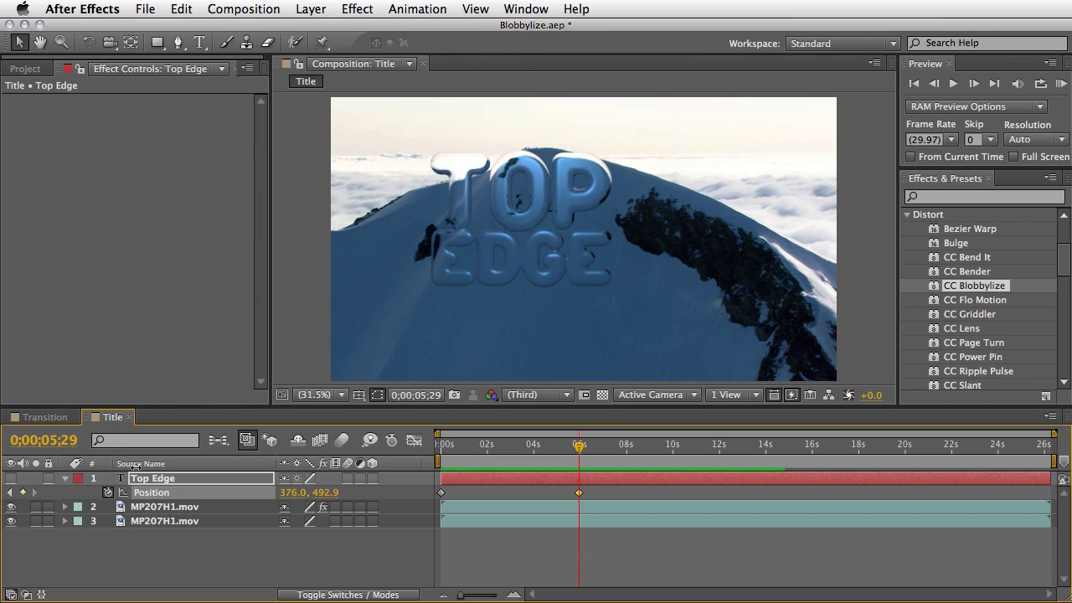
{"action": "left_click_drag", "start_coordinate": [579, 446], "coordinate": [402, 463]}
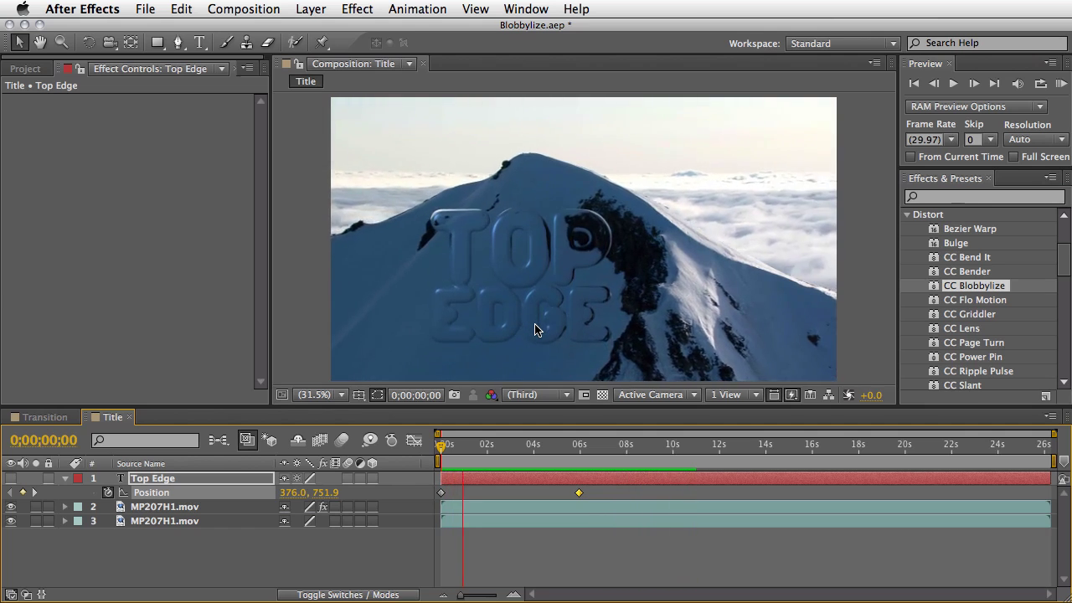
{"action": "key", "text": "space"}
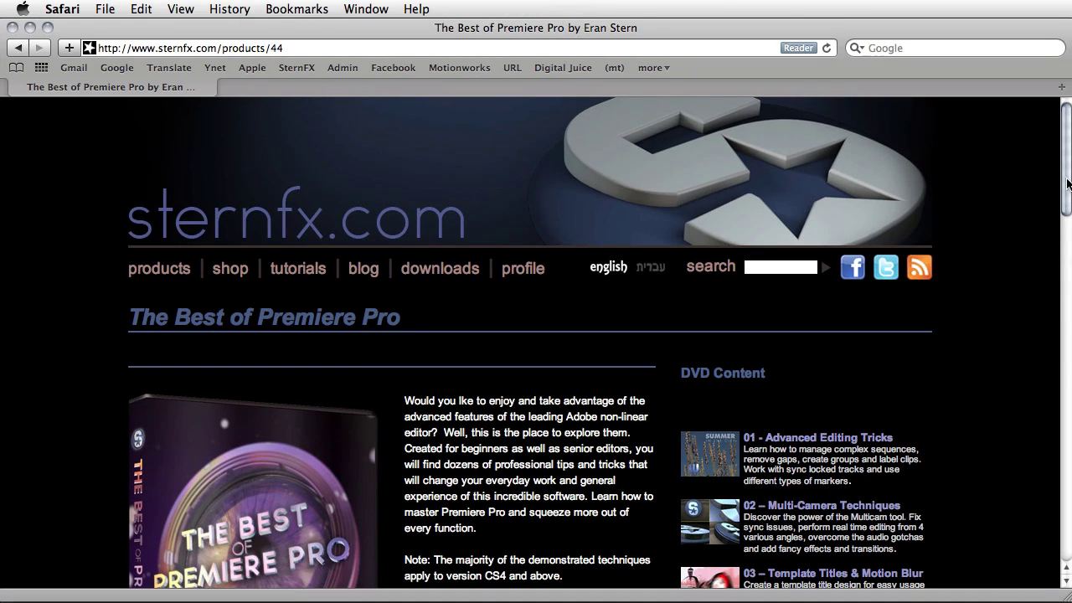
{"action": "left_click_drag", "start_coordinate": [1066, 164], "coordinate": [1055, 279]}
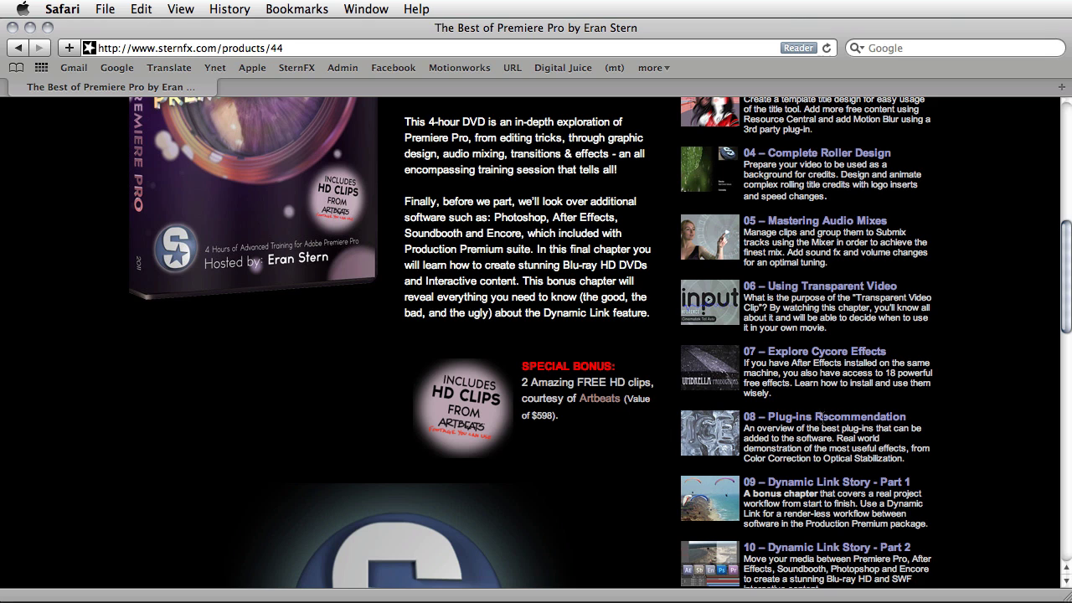
{"action": "left_click_drag", "start_coordinate": [1067, 281], "coordinate": [1069, 217]}
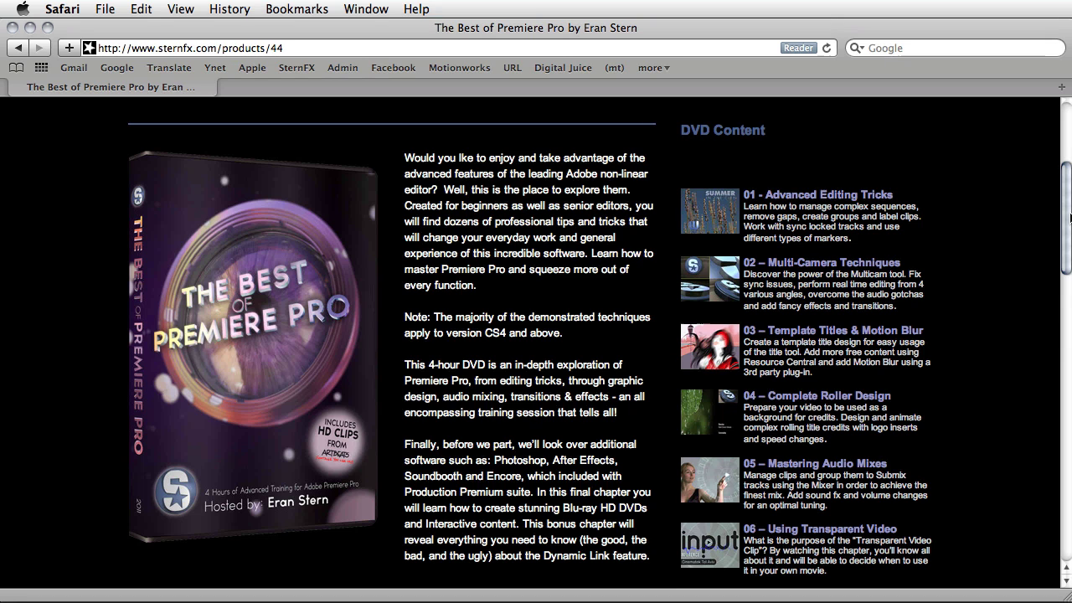
{"action": "left_click_drag", "start_coordinate": [1069, 217], "coordinate": [1008, 466]}
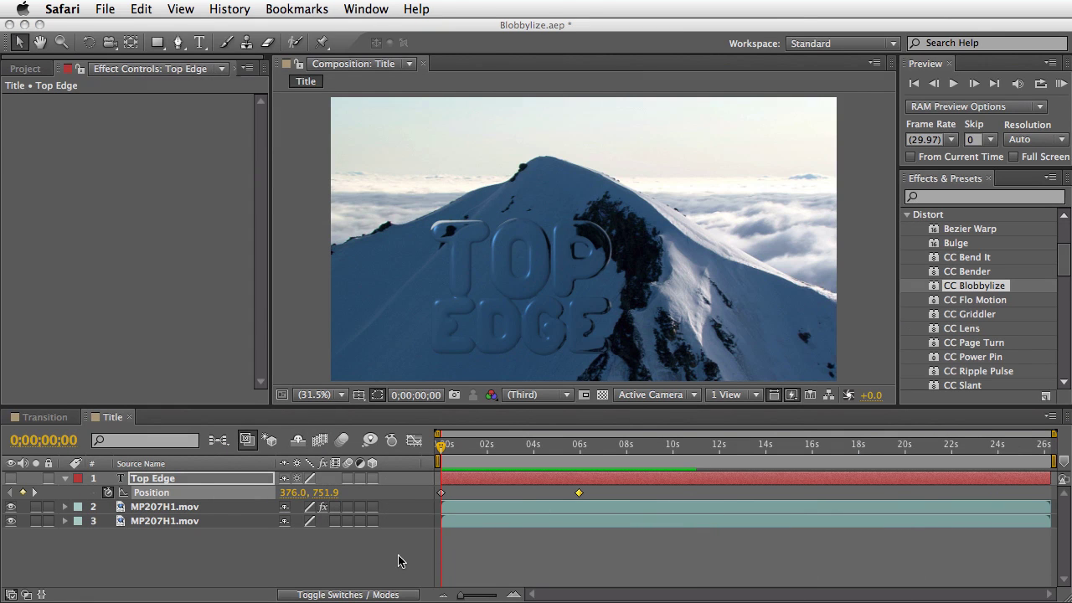
{"action": "left_click", "coordinate": [398, 560]}
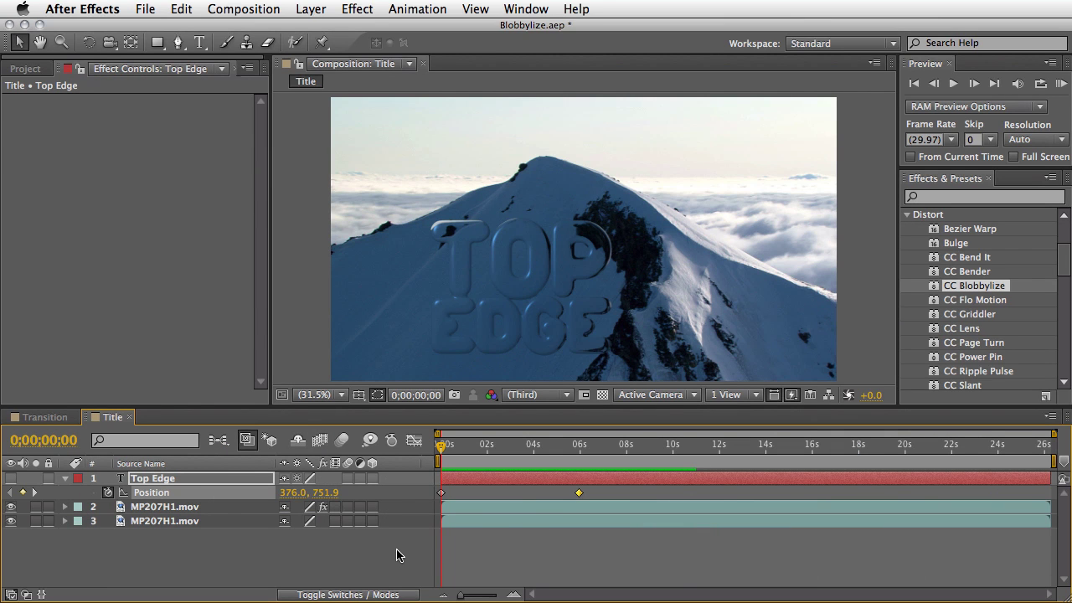